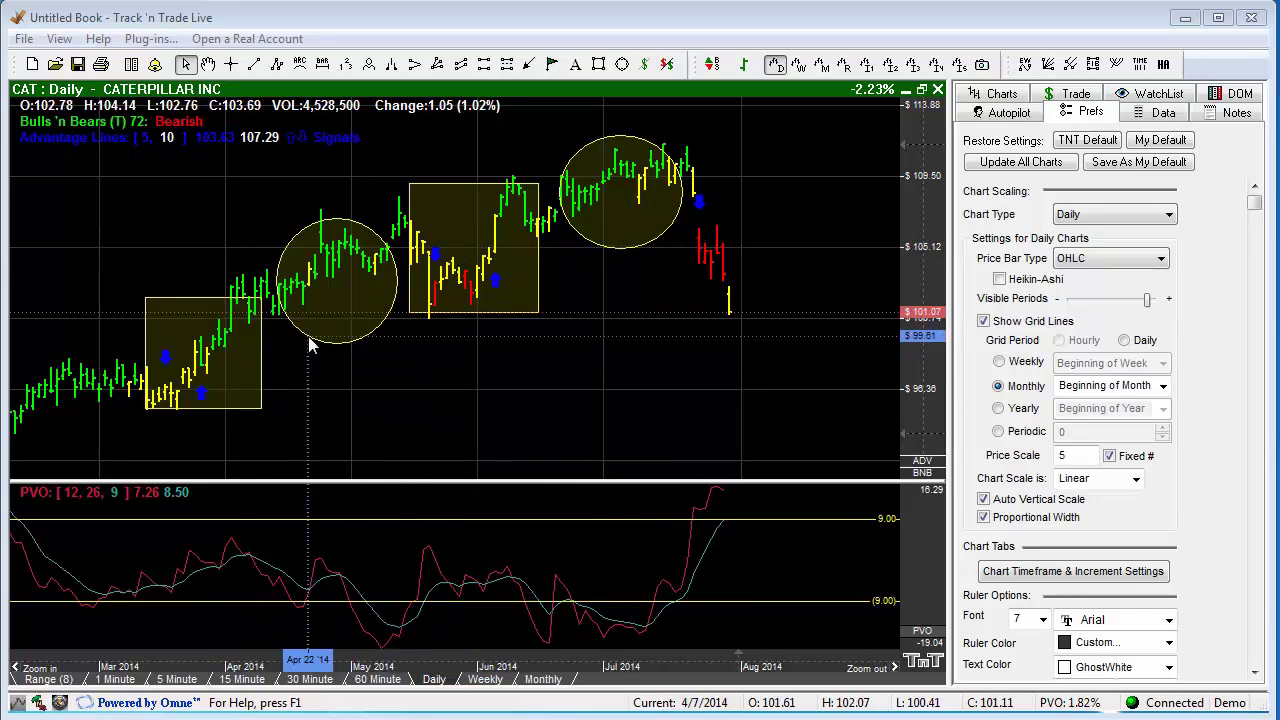
Inspect the July circle's context menu, then dismiss it and deselect the circle
right_click(625, 195)
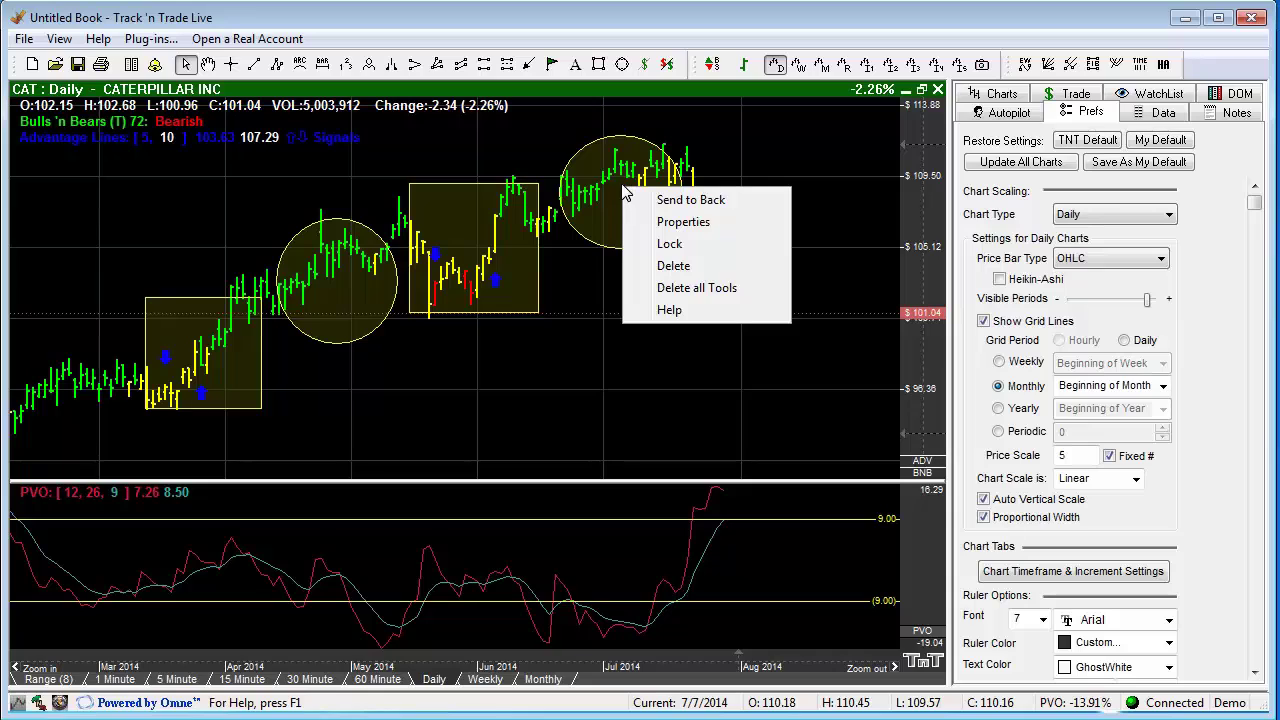
left_click(626, 165)
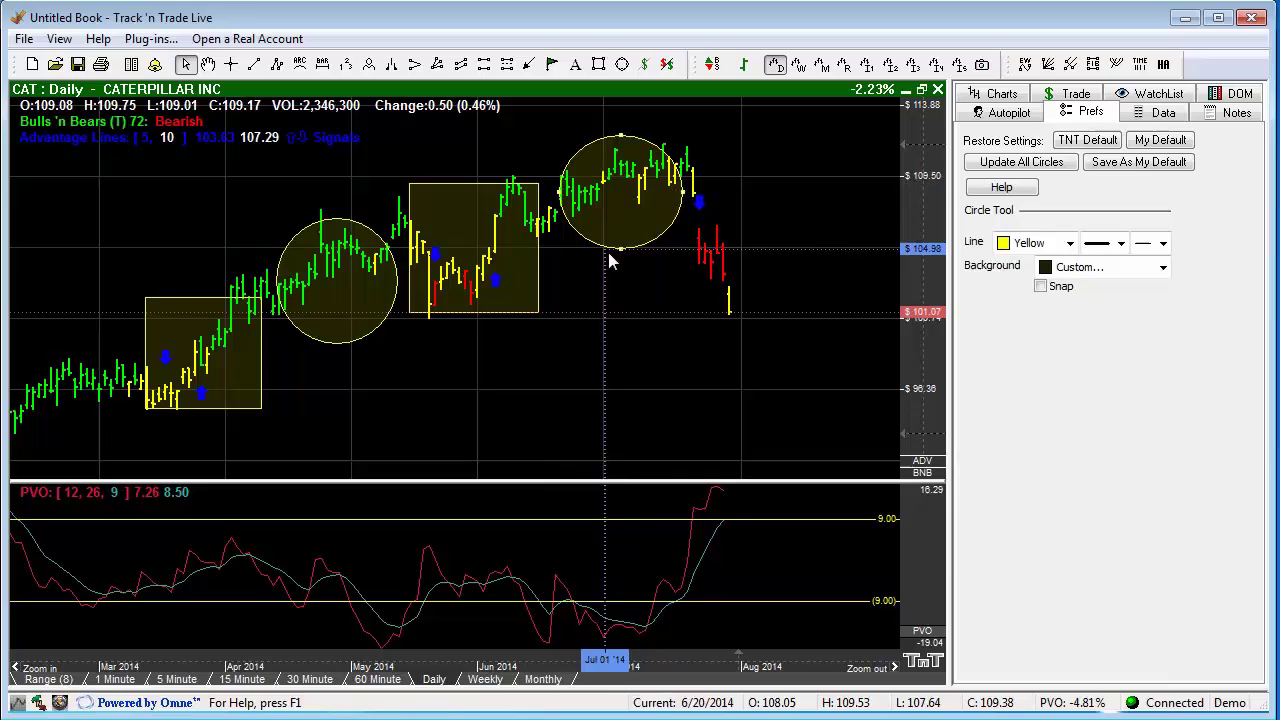
right_click(635, 178)
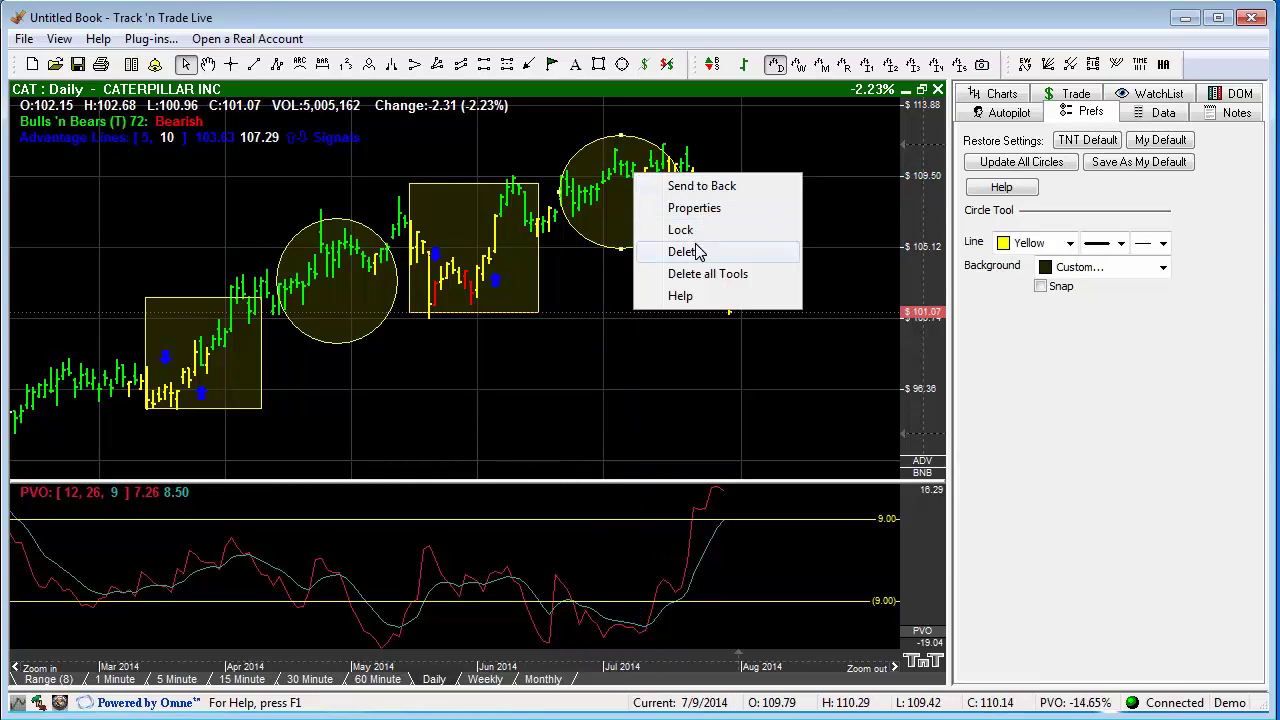
left_click(700, 186)
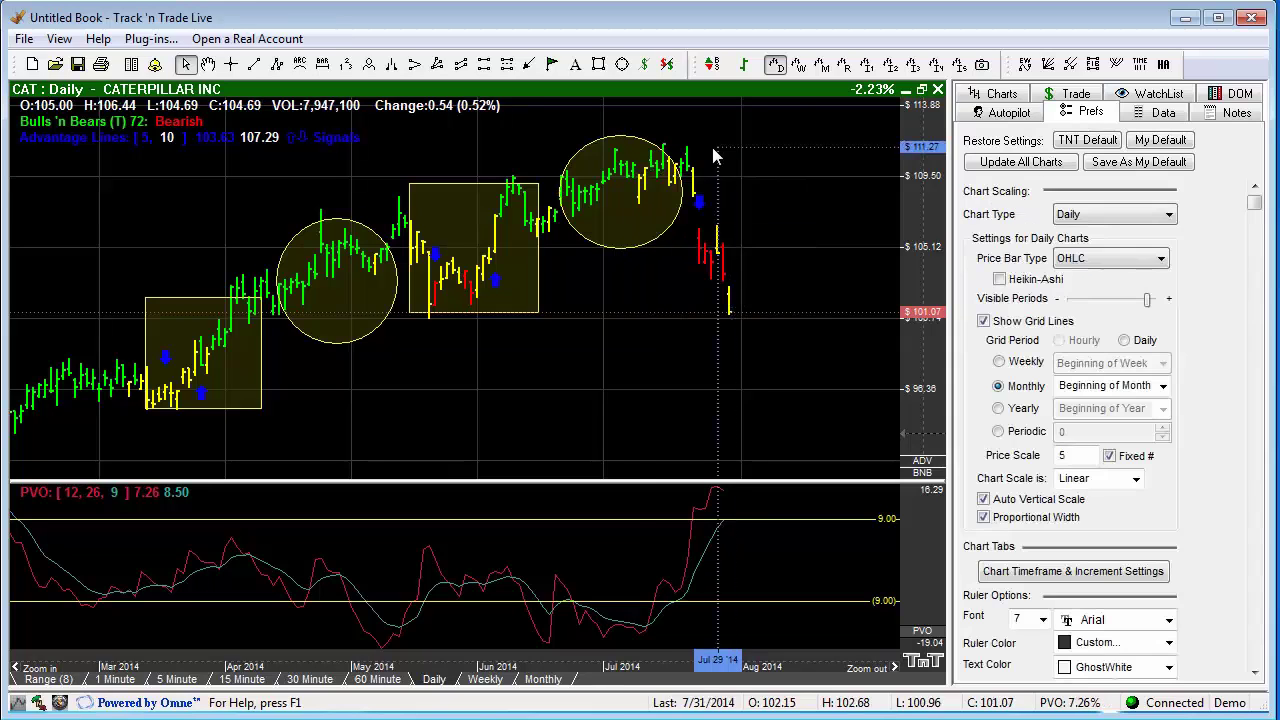
Select the yellow circle around the July bars and delete it
left_click(635, 172)
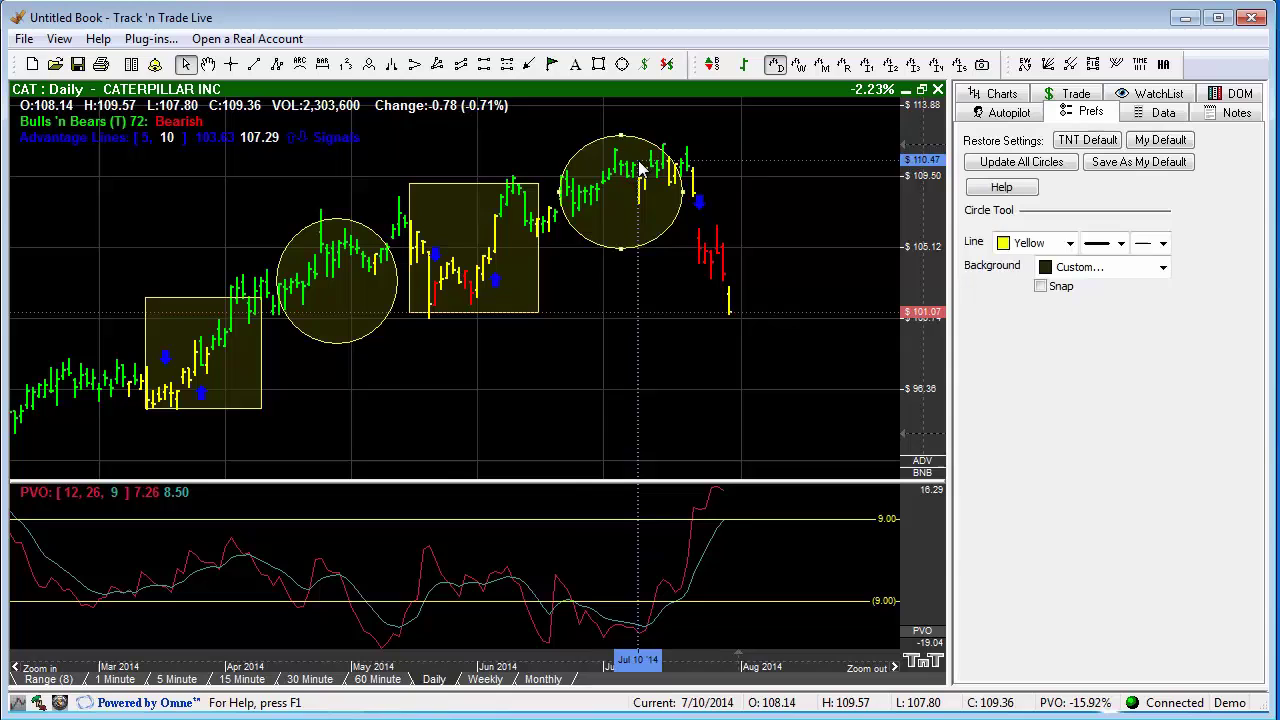
left_click_drag(645, 170, 578, 193)
key("Delete")
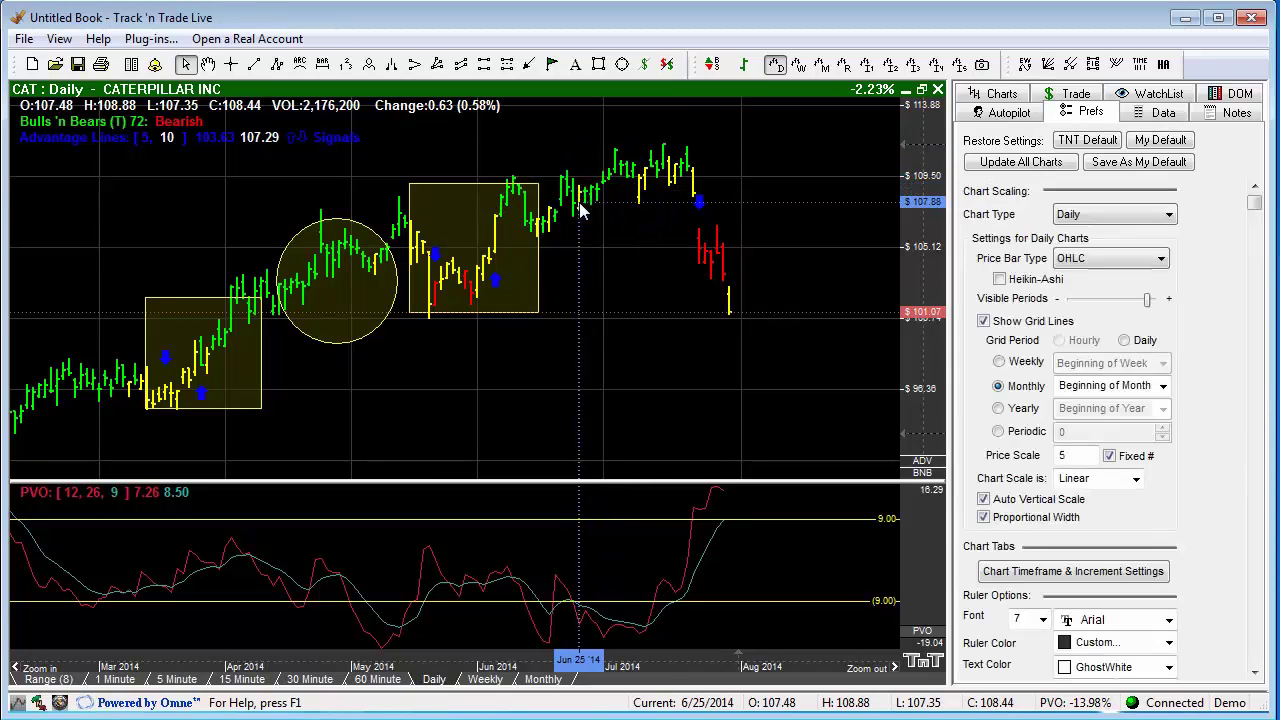
left_click(622, 66)
Draw a yellow circle over the June bars overlapping the second rectangle's upper corner, nudging it slightly left
left_click_drag(480, 153, 616, 277)
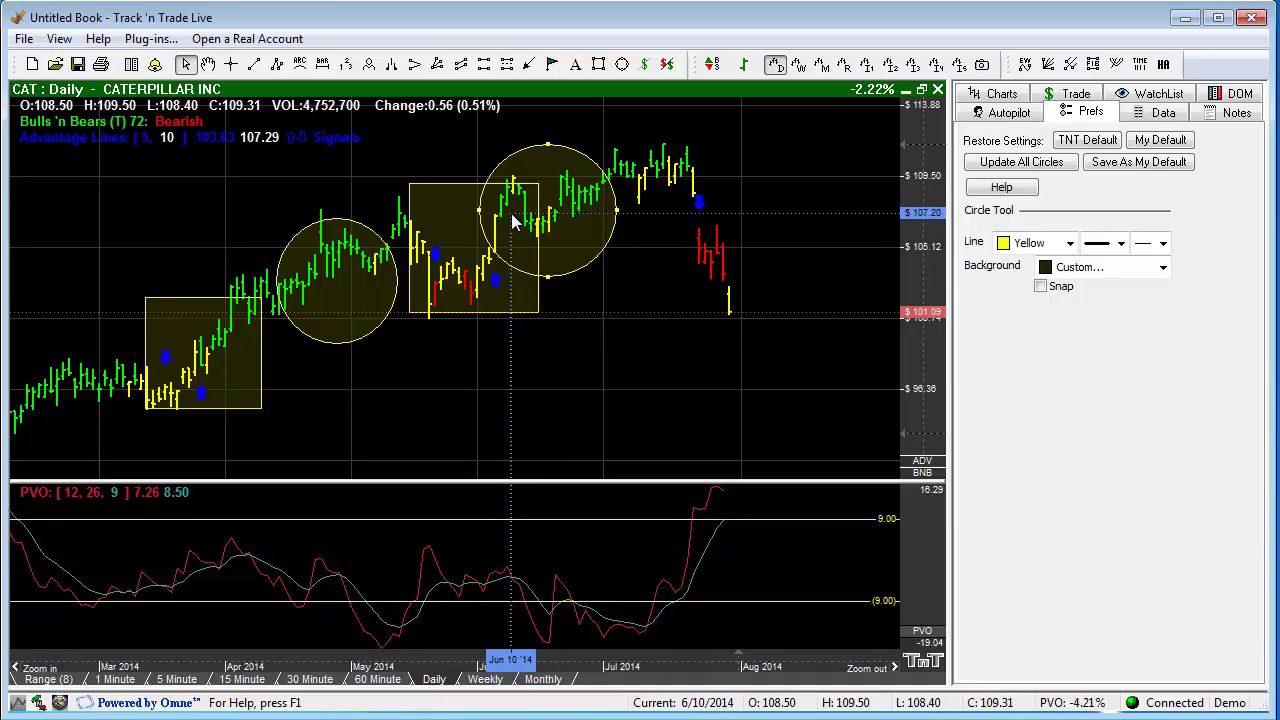
left_click_drag(512, 222, 505, 218)
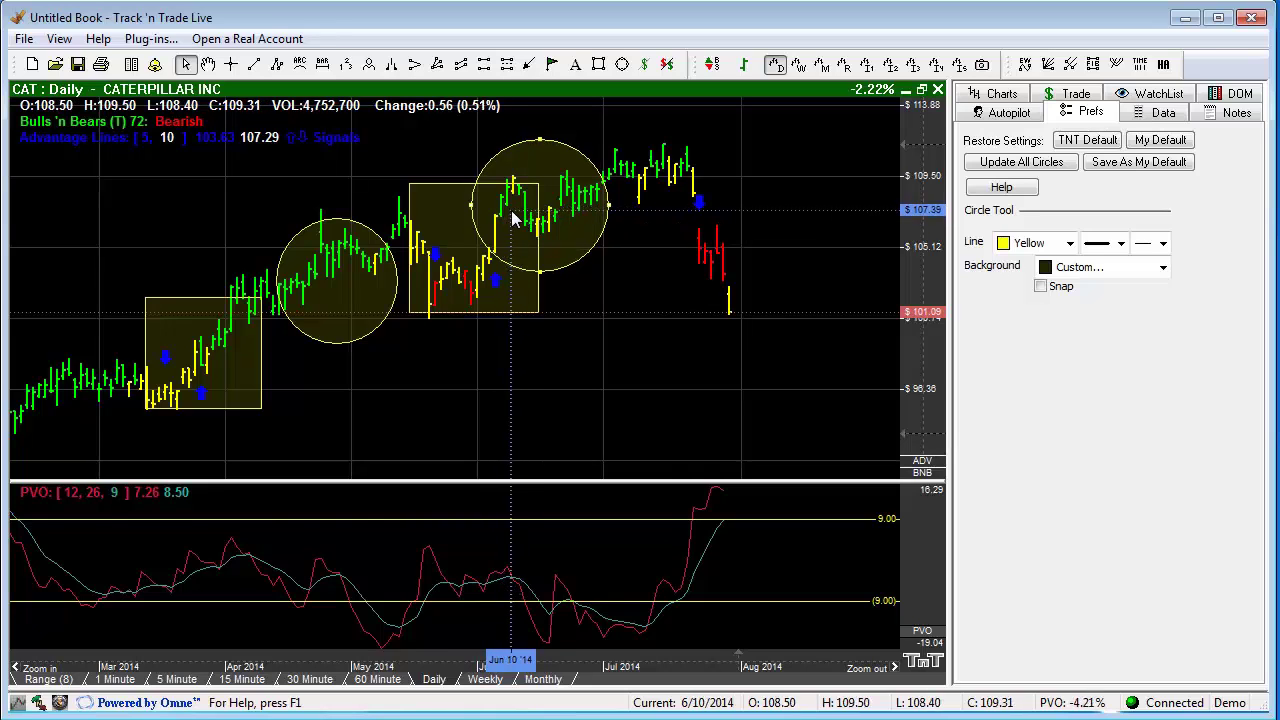
right_click(512, 219)
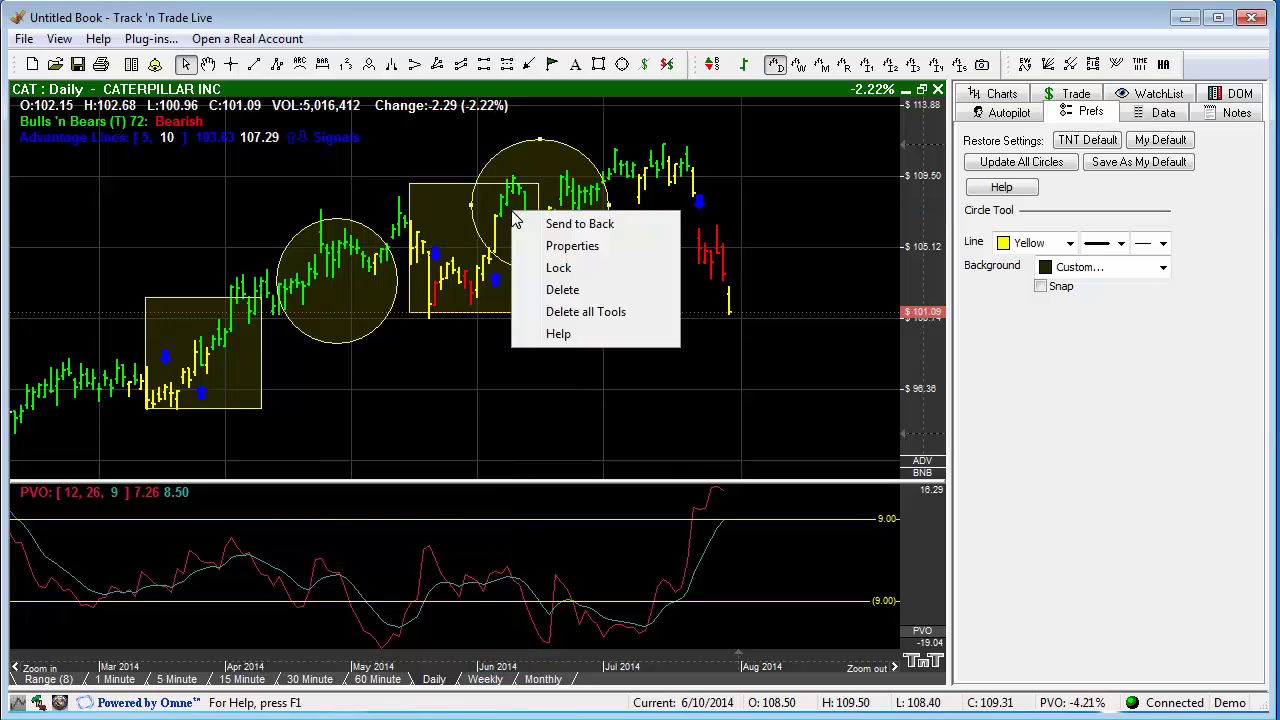
left_click(551, 230)
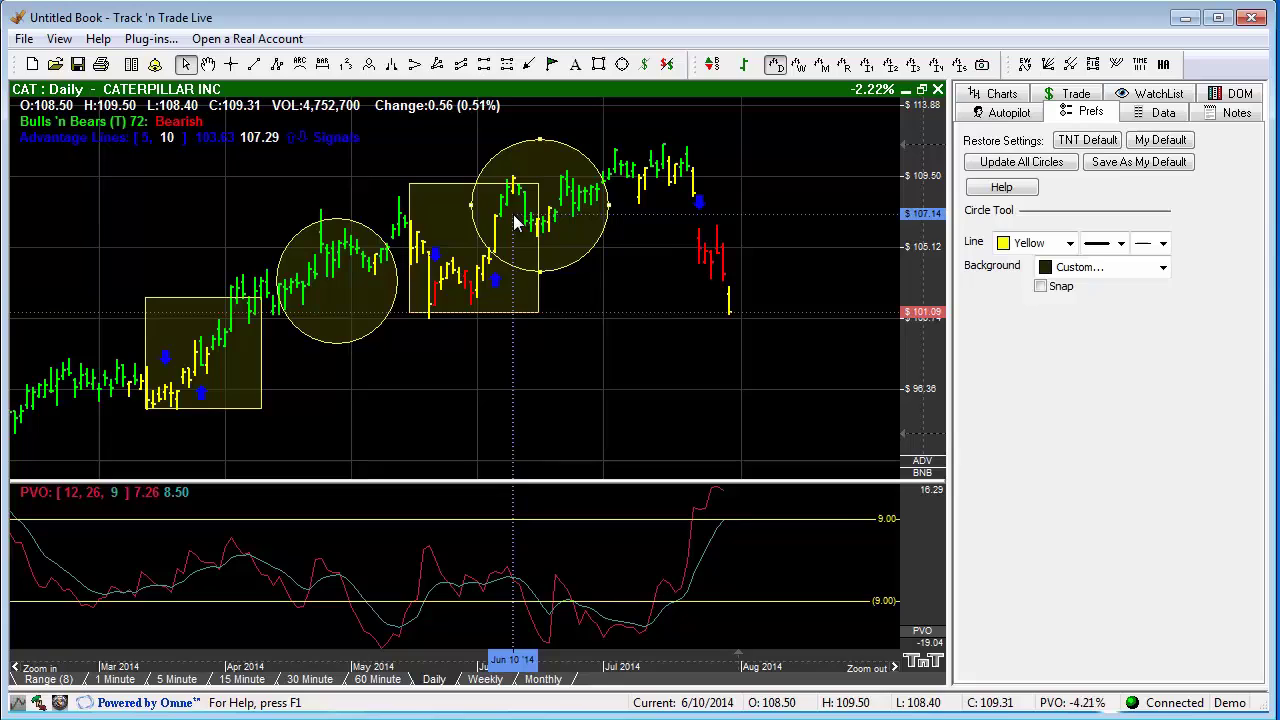
left_click(516, 222)
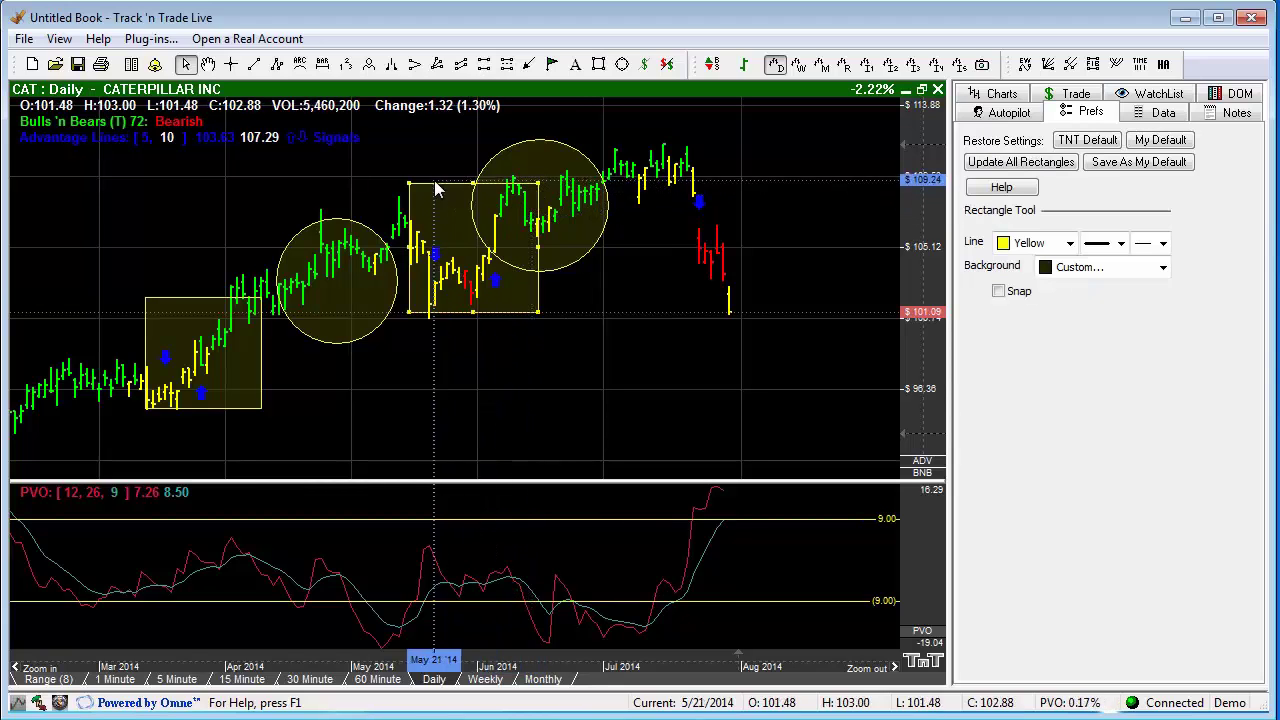
Send the second yellow rectangle to back, behind the June circle
right_click(514, 216)
left_click(530, 223)
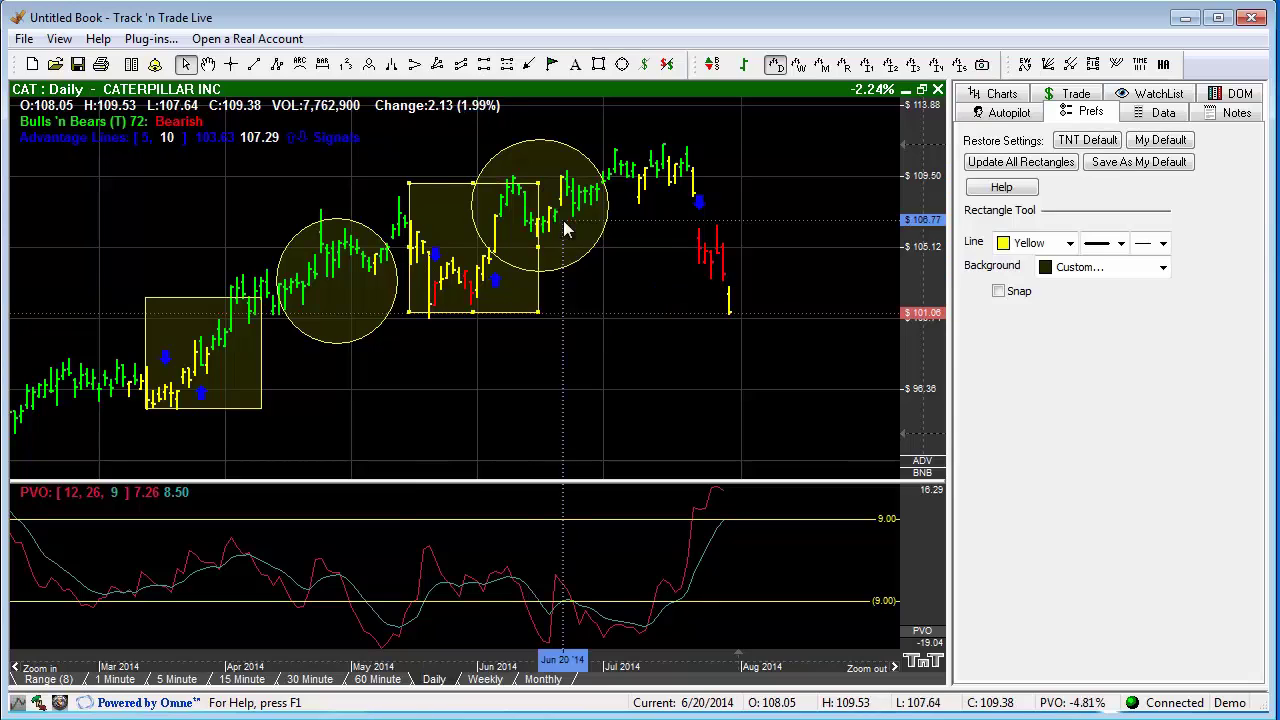
left_click(516, 229)
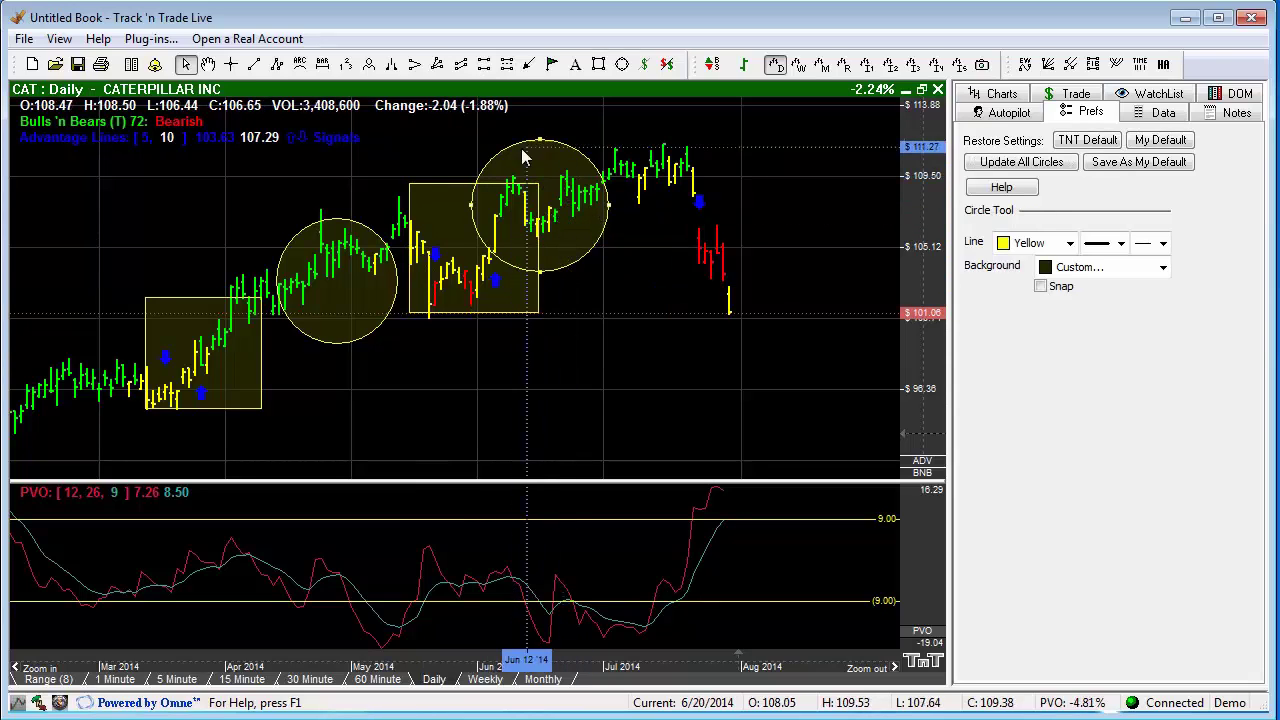
Send the circle to back, shift the rectangle right, and move the circle onto the July bars
right_click(510, 223)
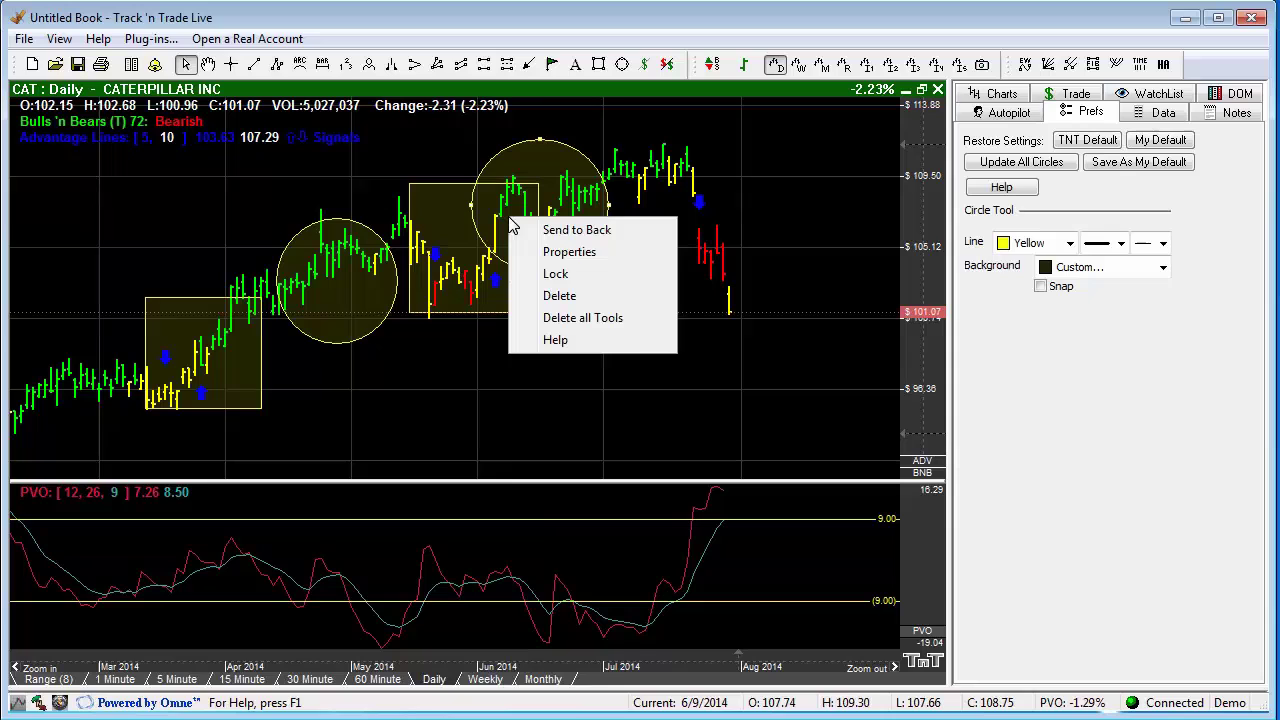
left_click(548, 230)
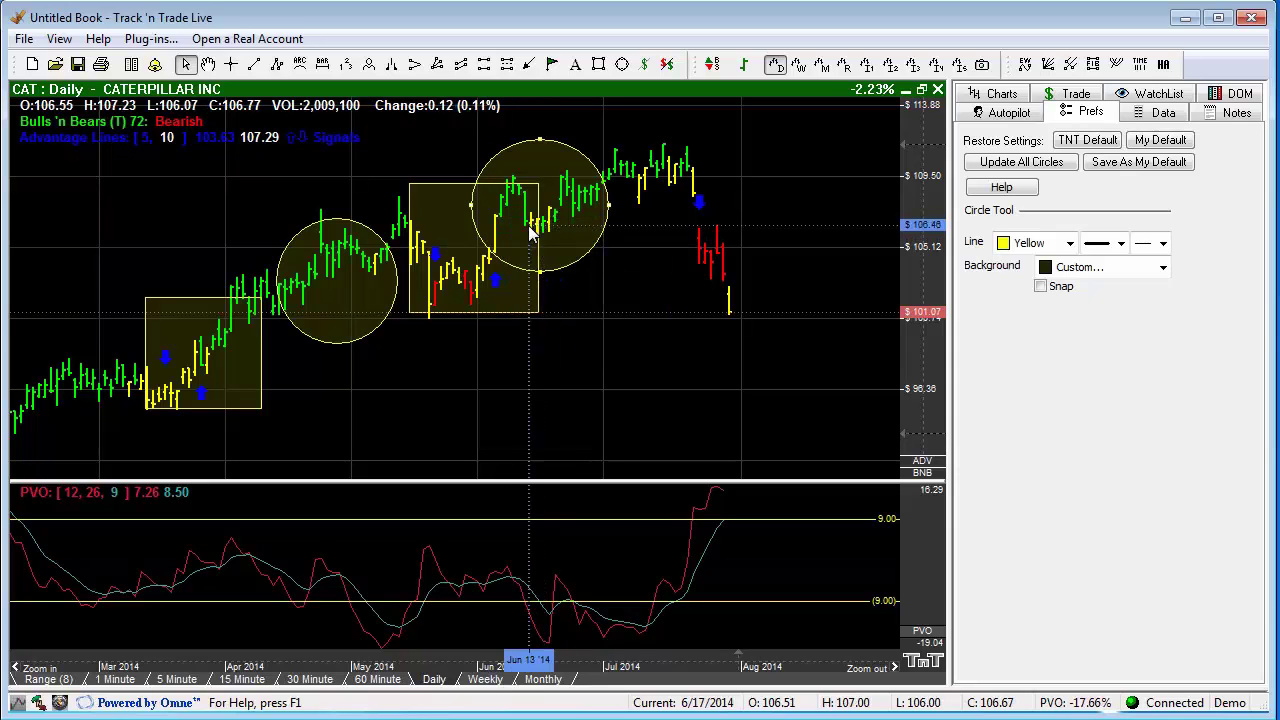
left_click_drag(502, 230, 522, 230)
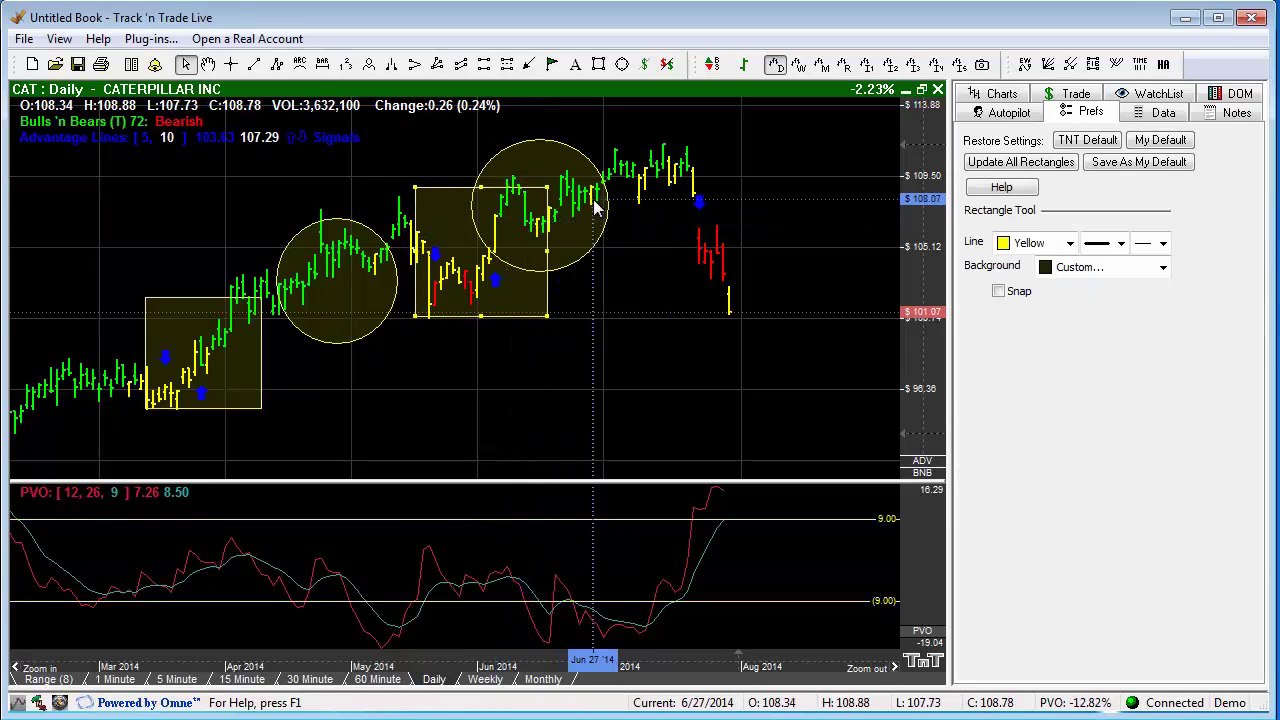
left_click_drag(594, 212, 648, 172)
Lock the July circle in place and nudge the middle rectangle slightly up
right_click(640, 164)
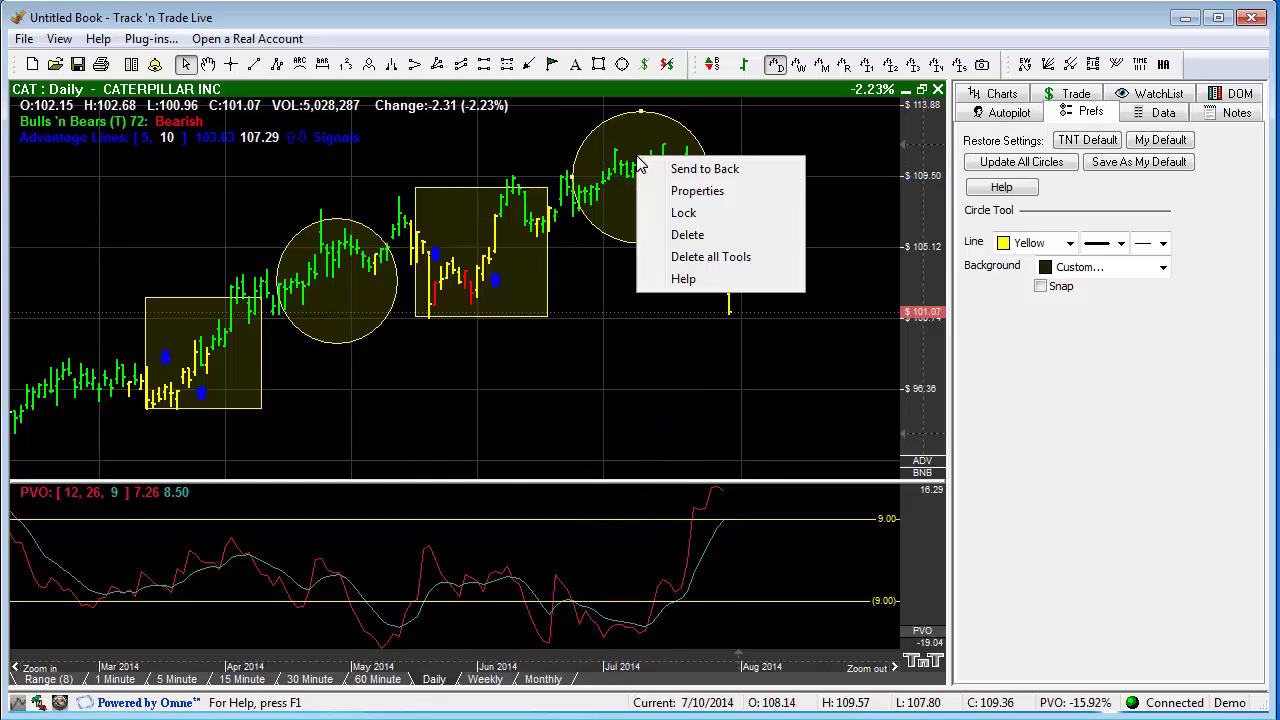
left_click(683, 193)
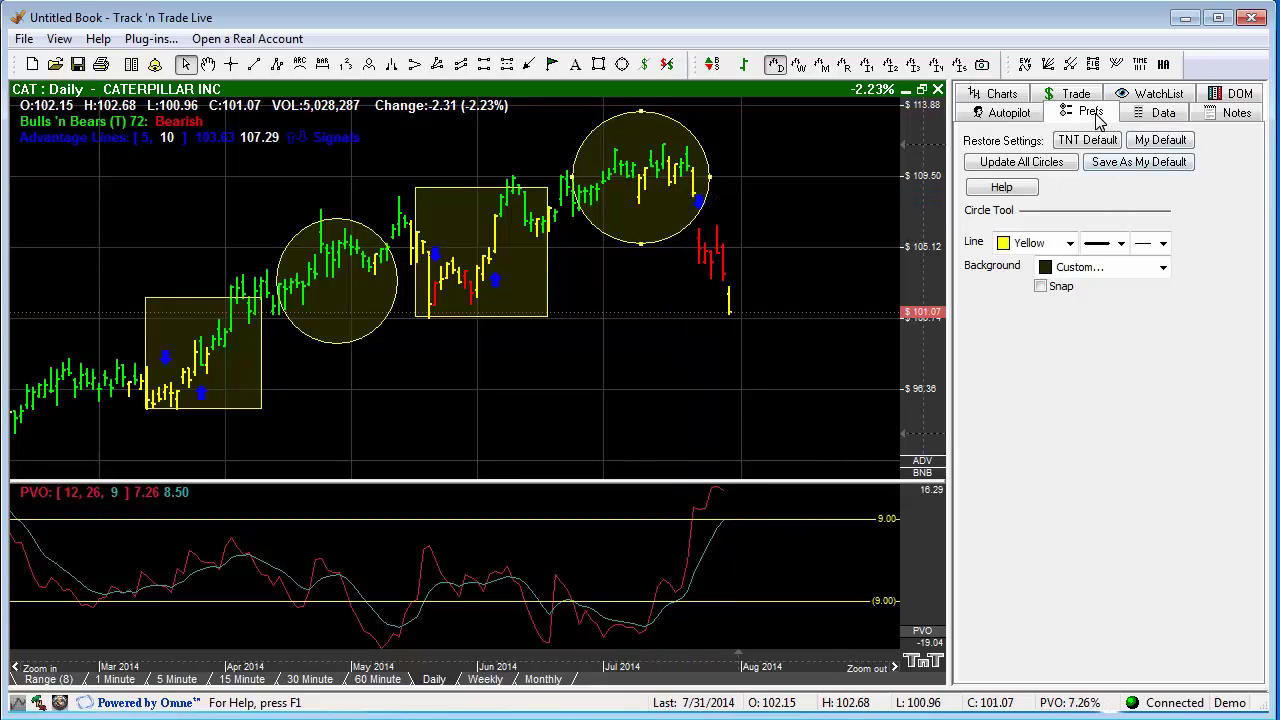
right_click(637, 156)
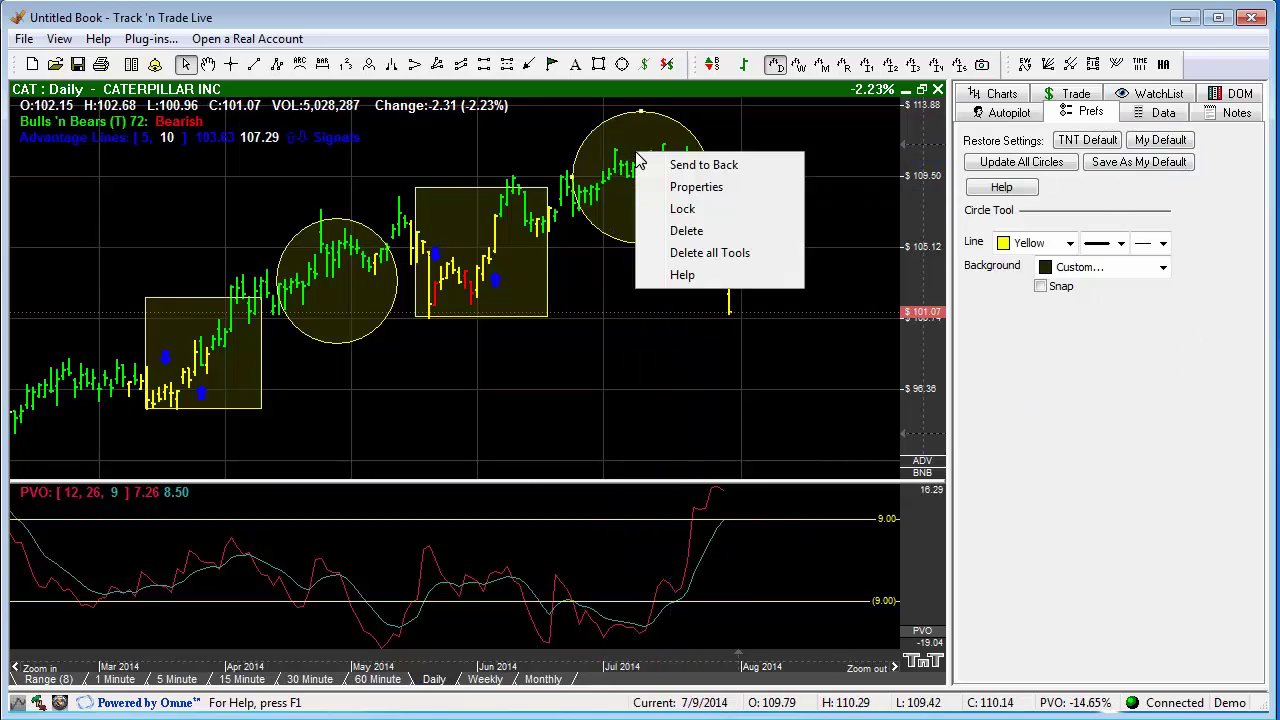
left_click(681, 209)
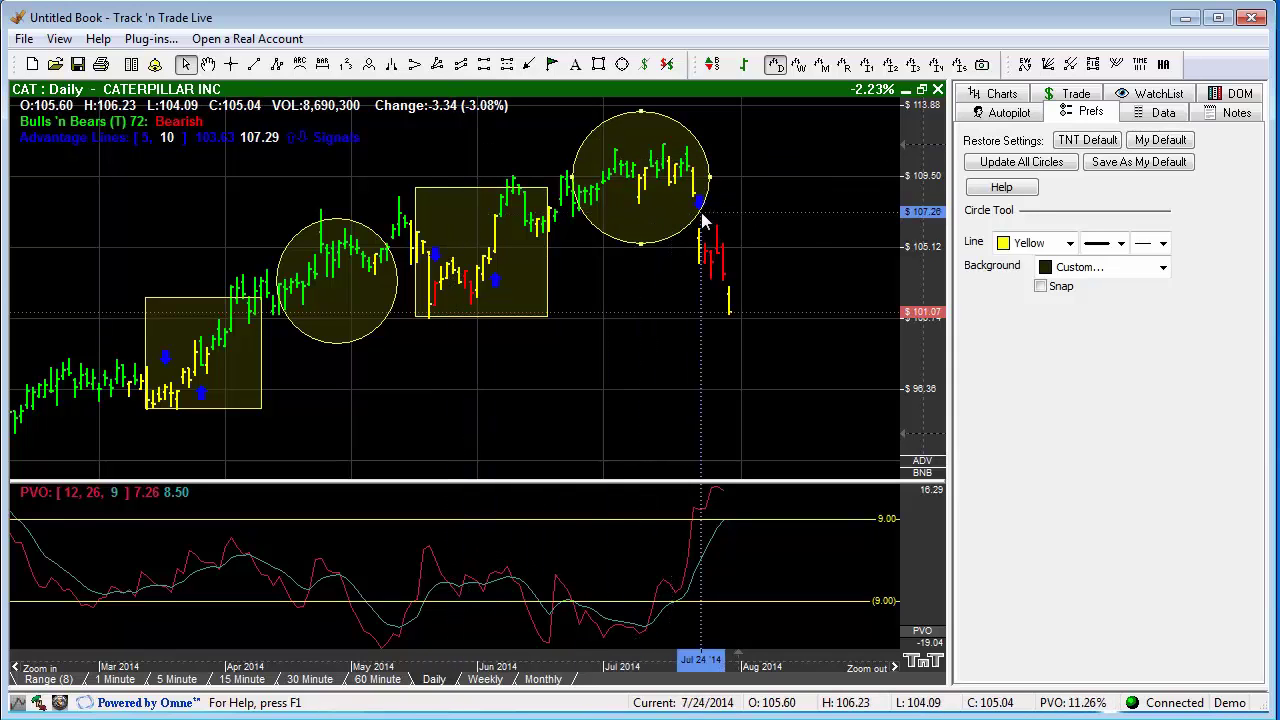
mouse_move(540, 240)
left_mouse_down()
mouse_move(610, 210)
mouse_move(538, 233)
left_mouse_up()
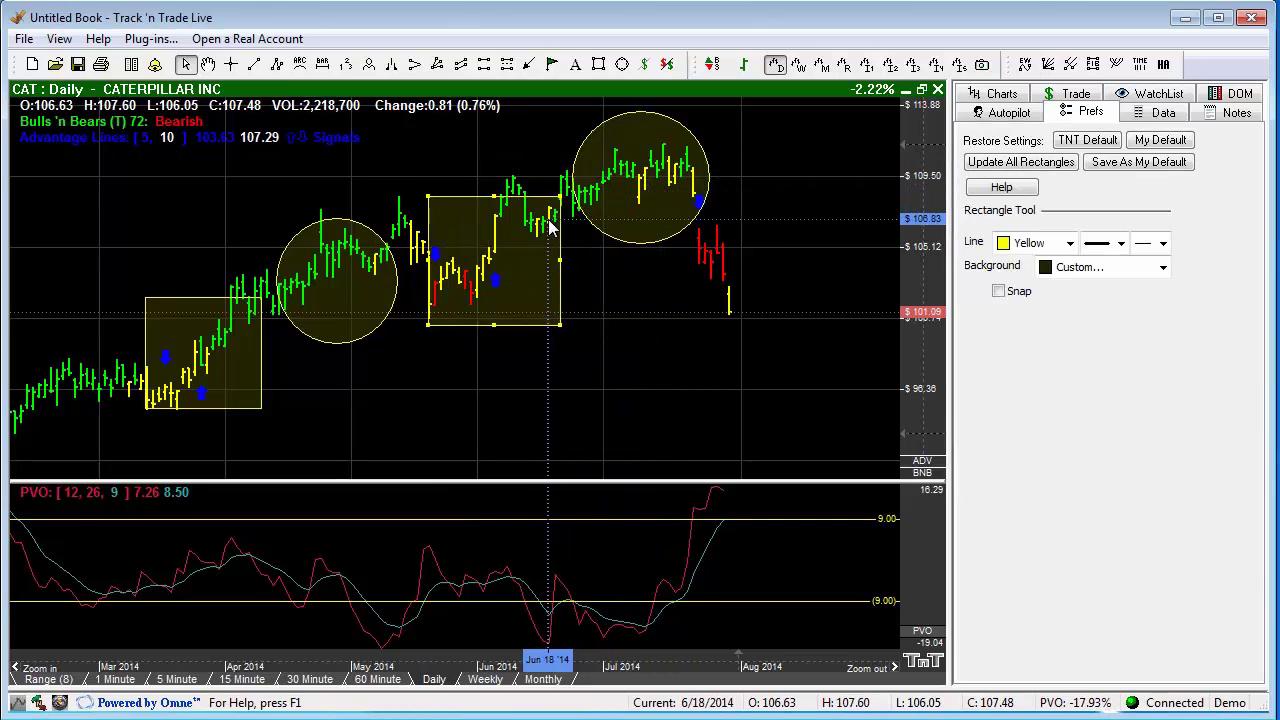
Uncheck Lock on the July circle, then delete it from its context menu
right_click(641, 163)
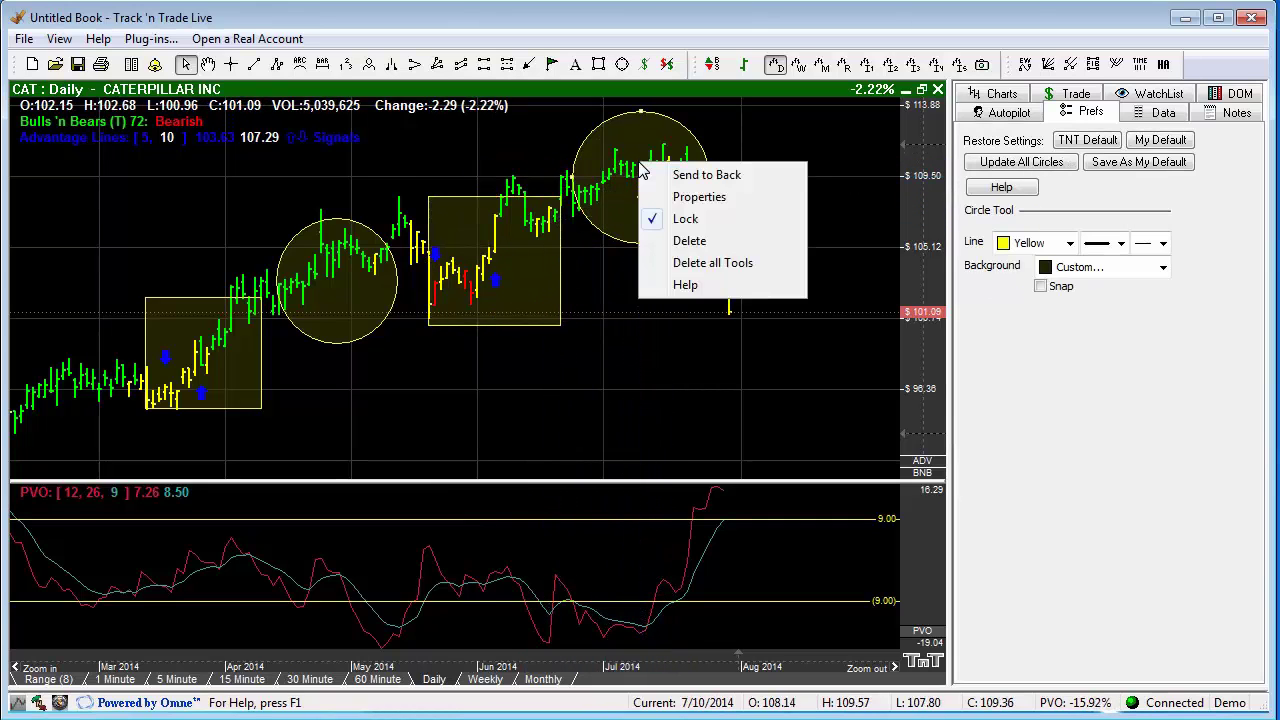
left_click(685, 219)
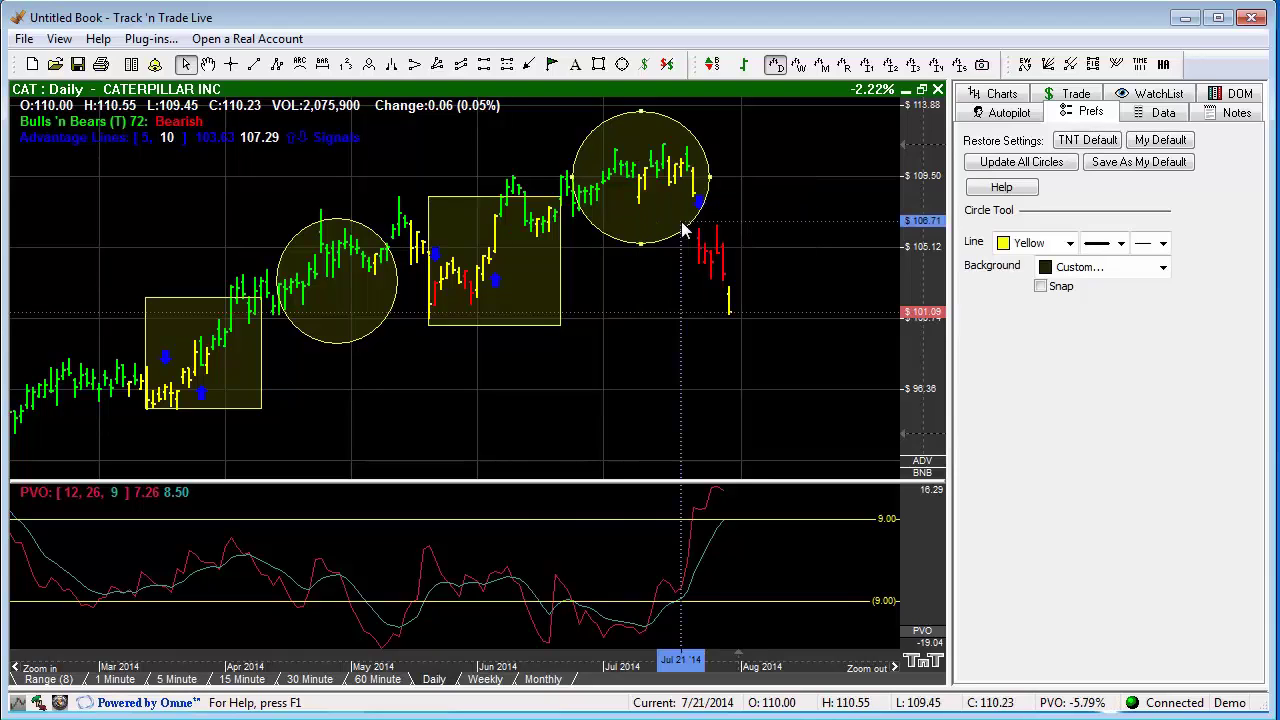
right_click(641, 175)
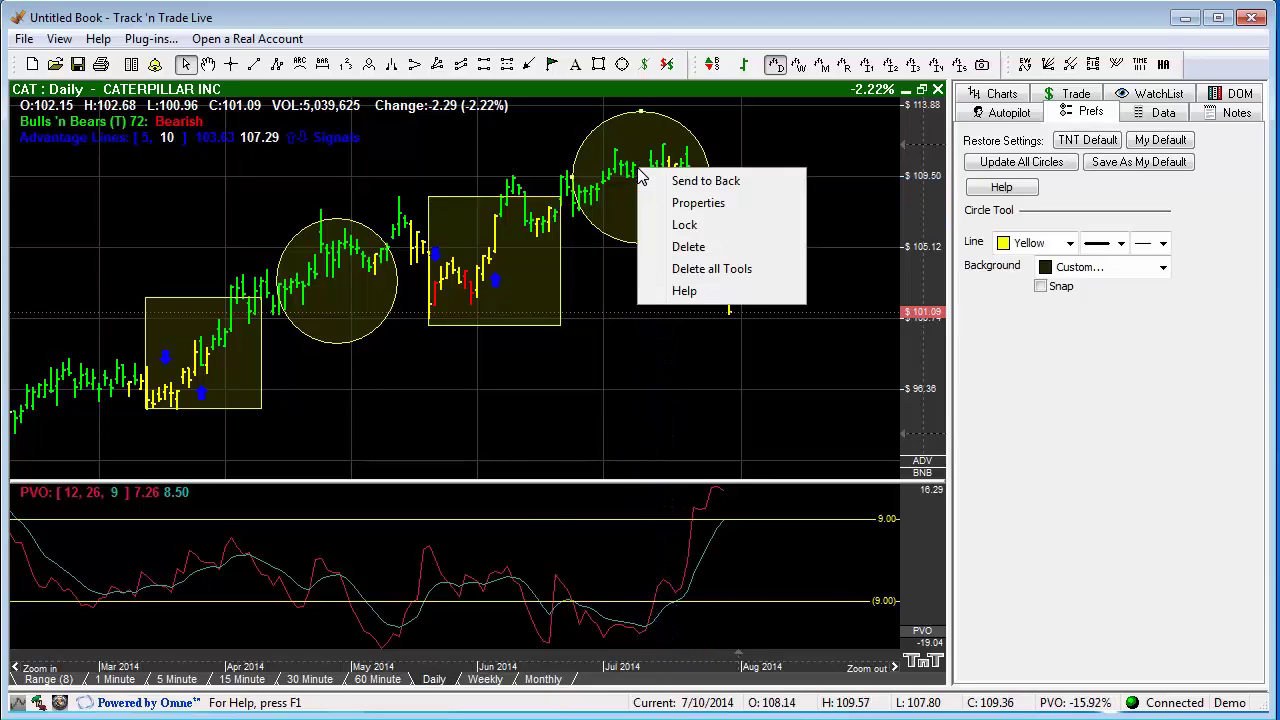
left_click(686, 249)
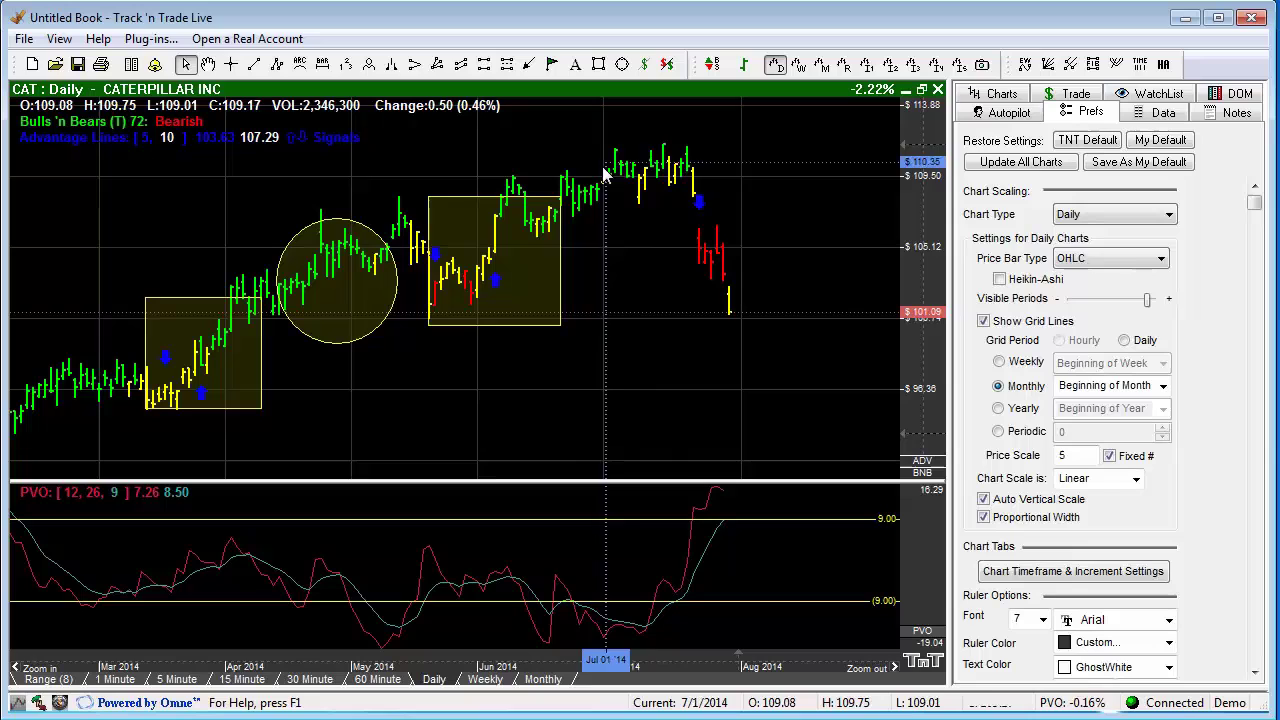
Draw a new yellow circle enclosing the July bars and check its context menu
left_click(622, 64)
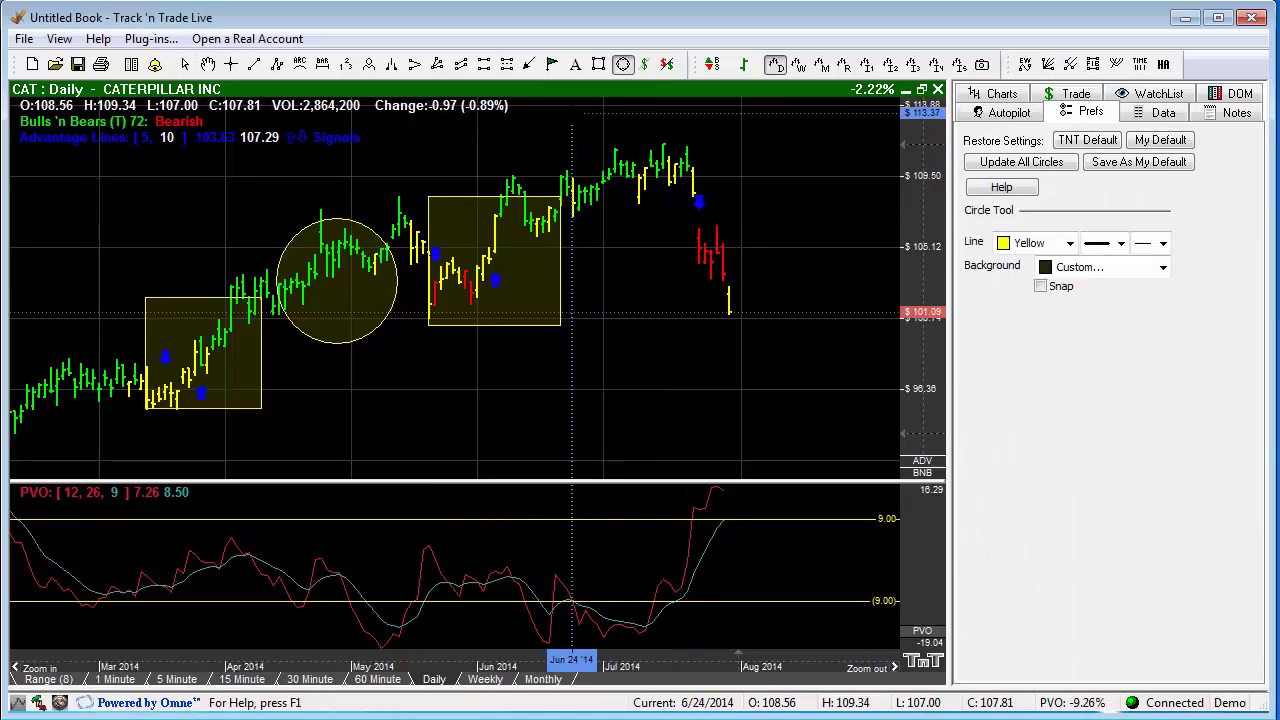
left_click_drag(573, 113, 717, 255)
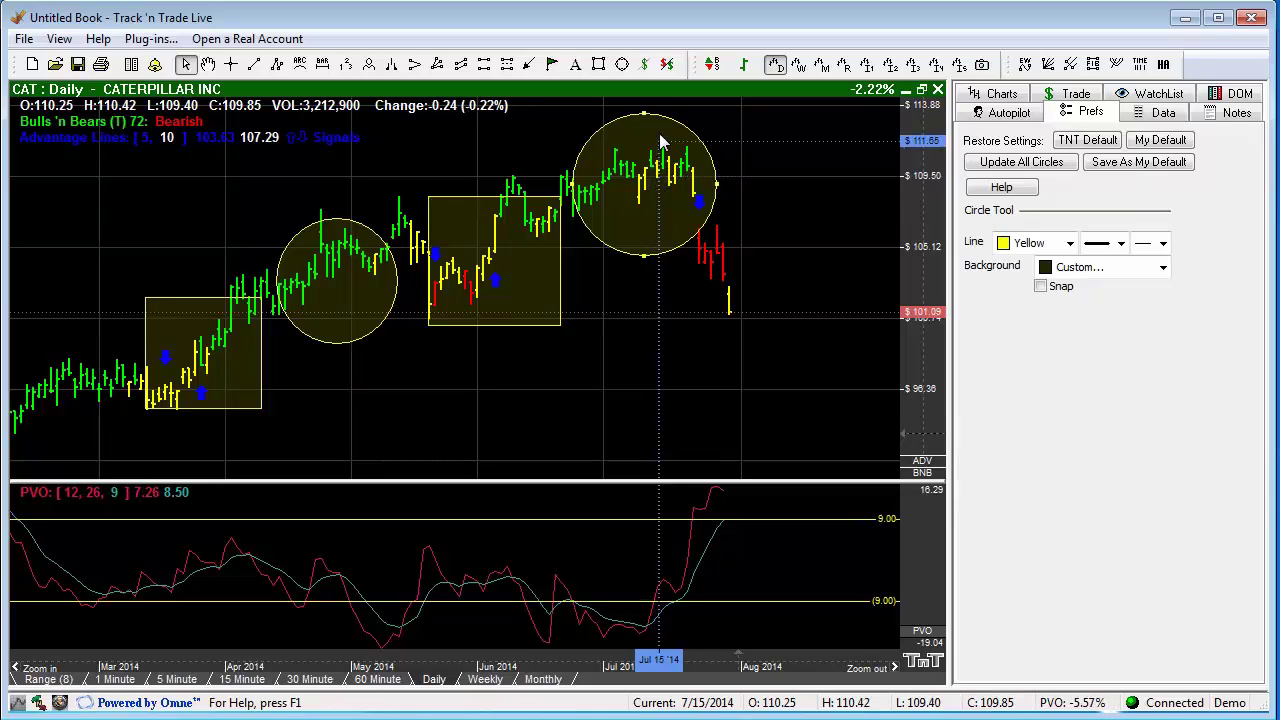
right_click(660, 190)
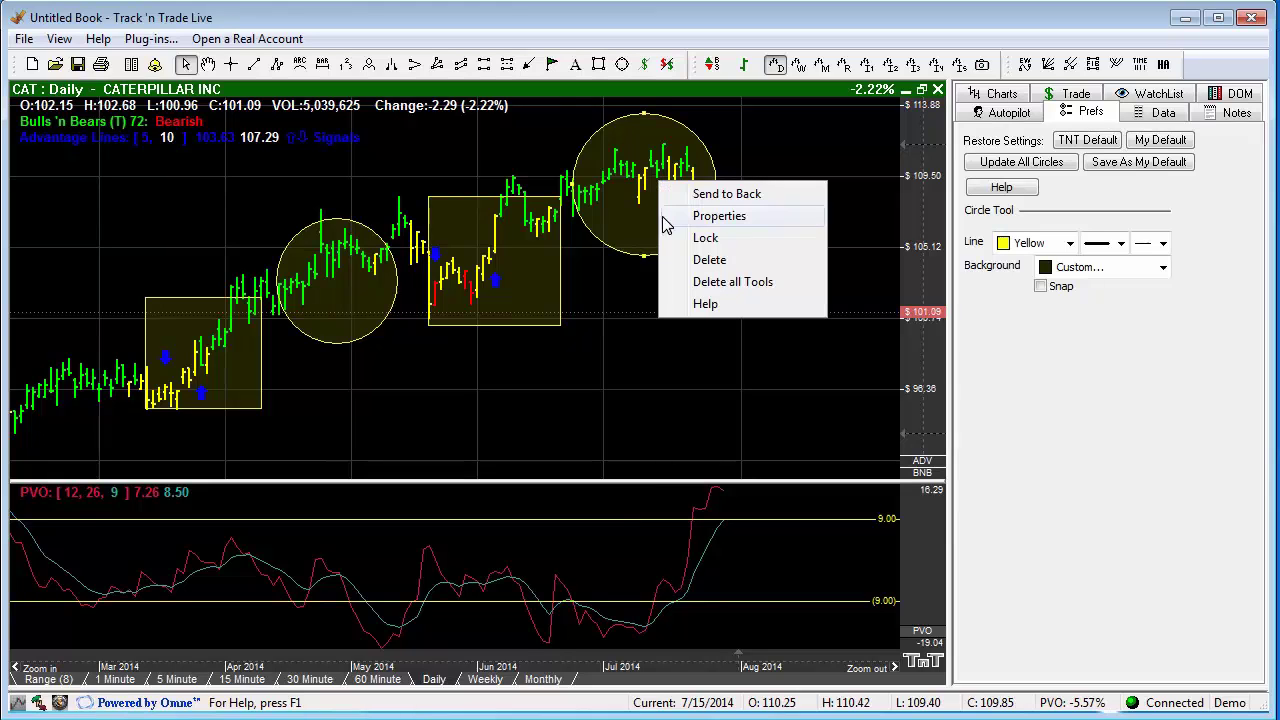
right_click(633, 142)
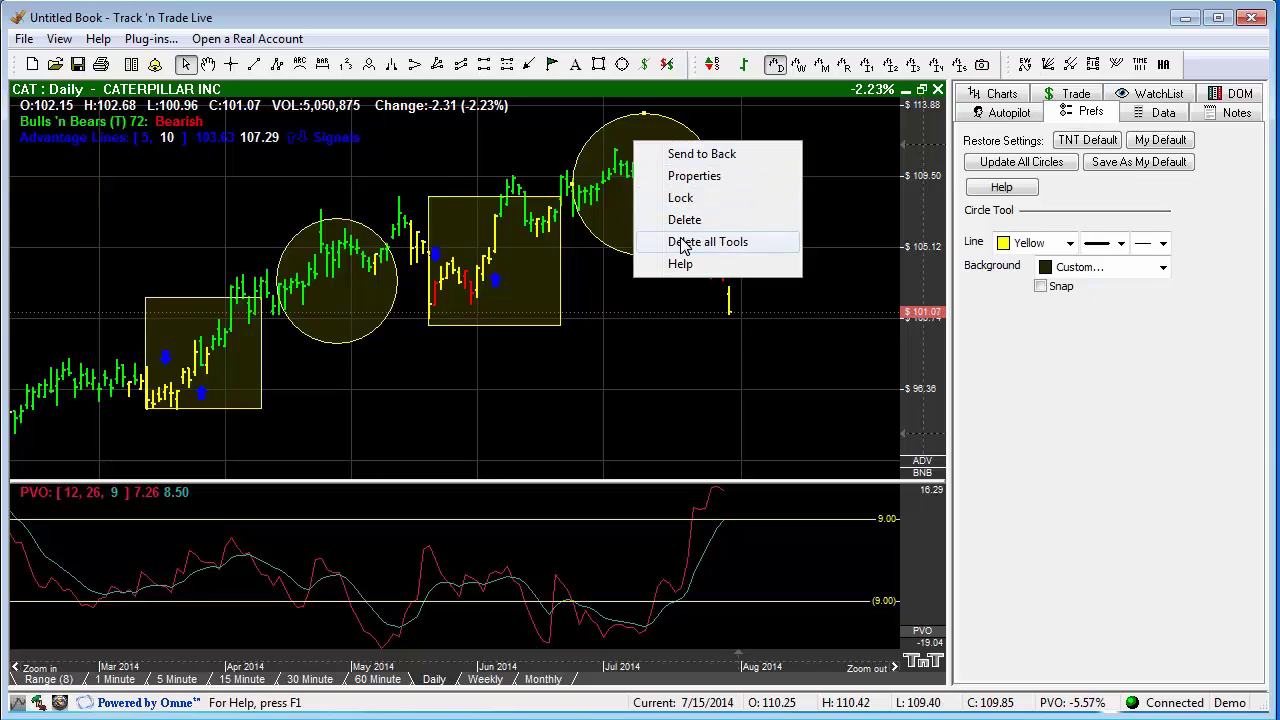
left_click(622, 197)
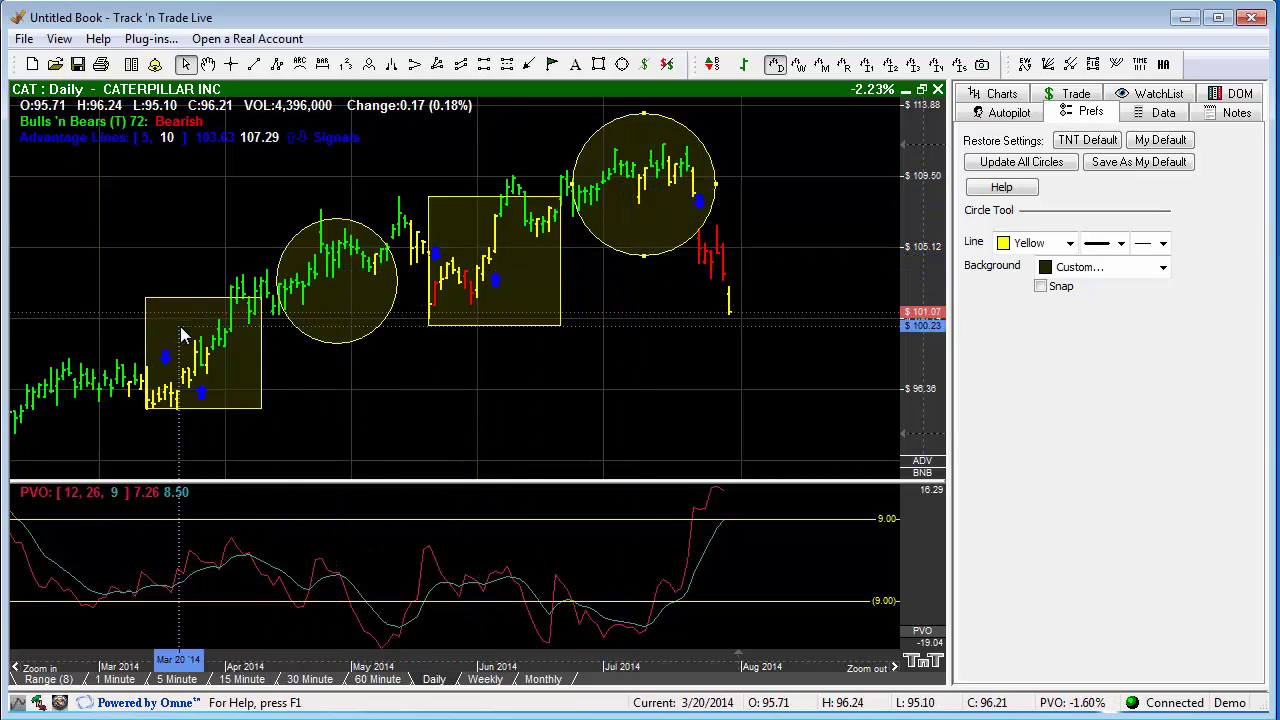
Delete all drawing tools, then draw a fresh circle over the July bars
right_click(630, 163)
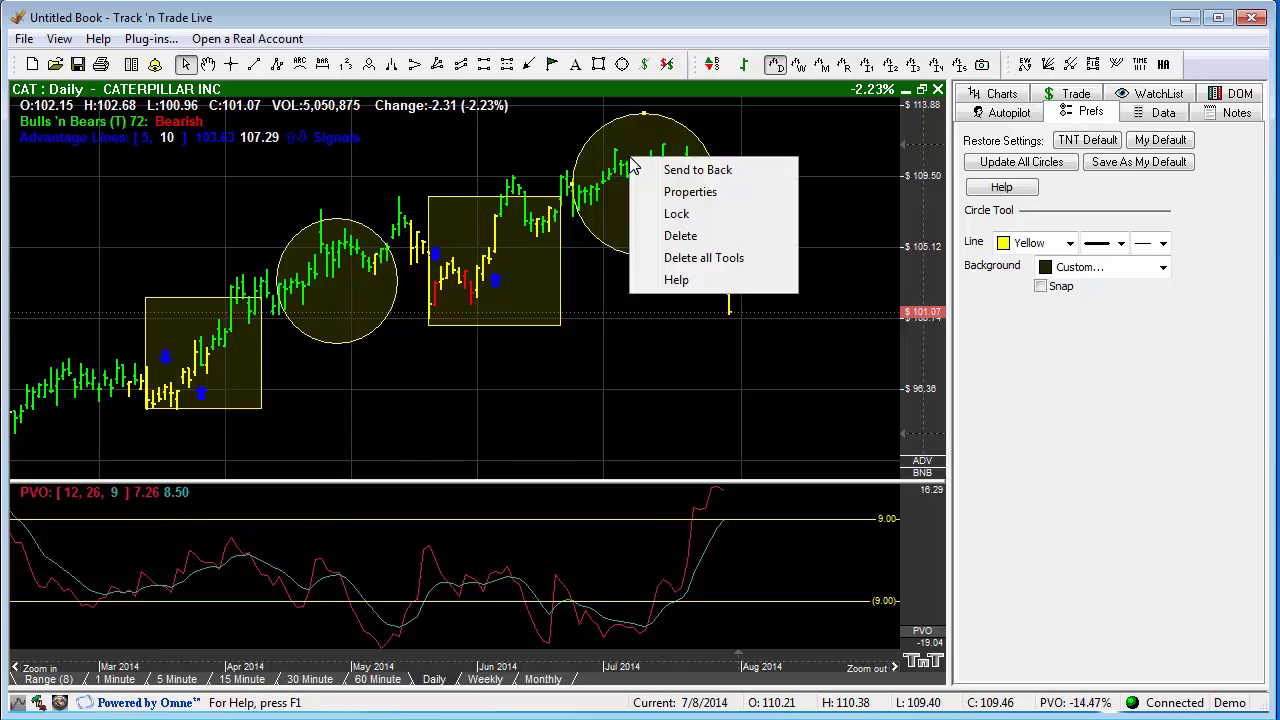
left_click(697, 259)
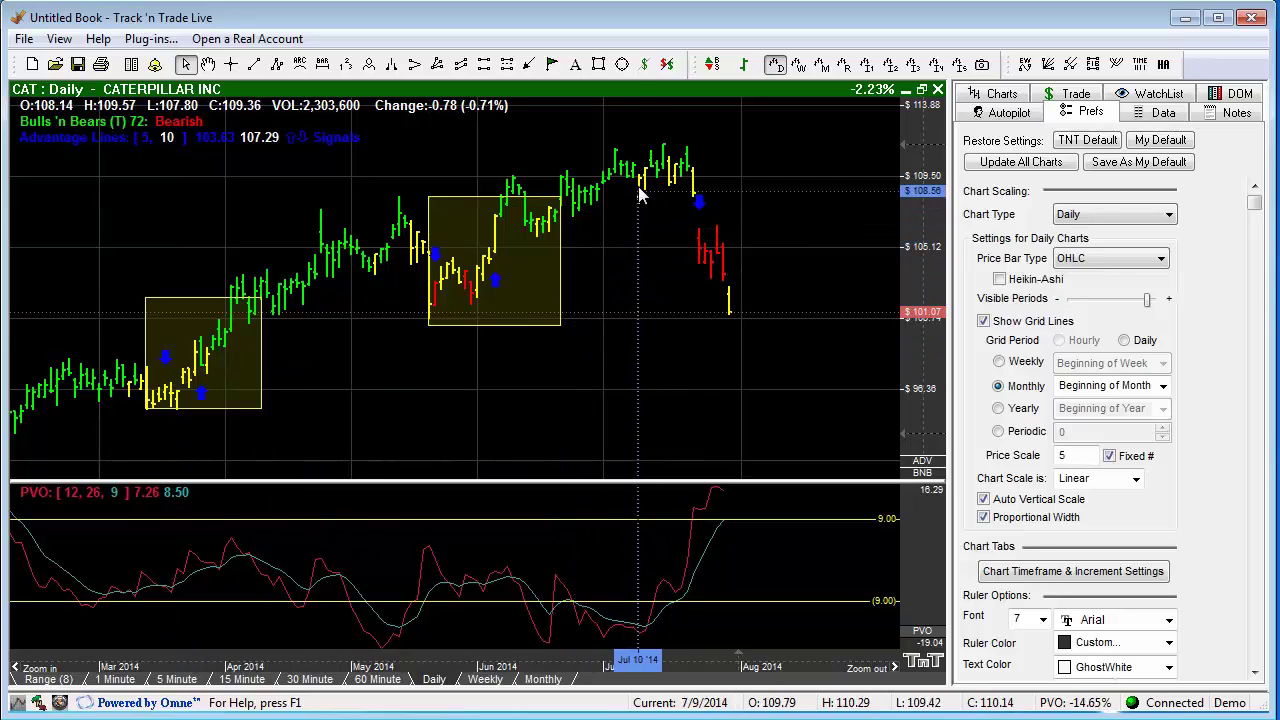
left_click(623, 65)
left_click_drag(604, 115, 738, 254)
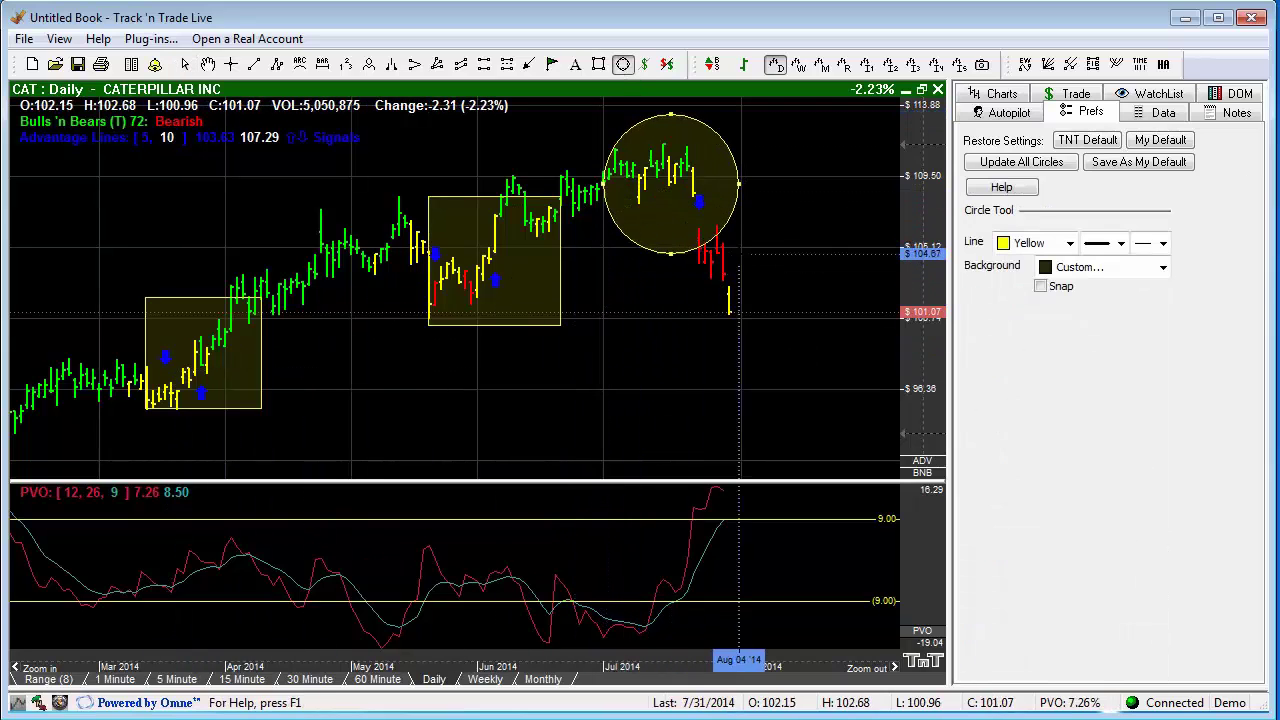
Draw a circle over the April bars and nudge it up and right
left_click(623, 64)
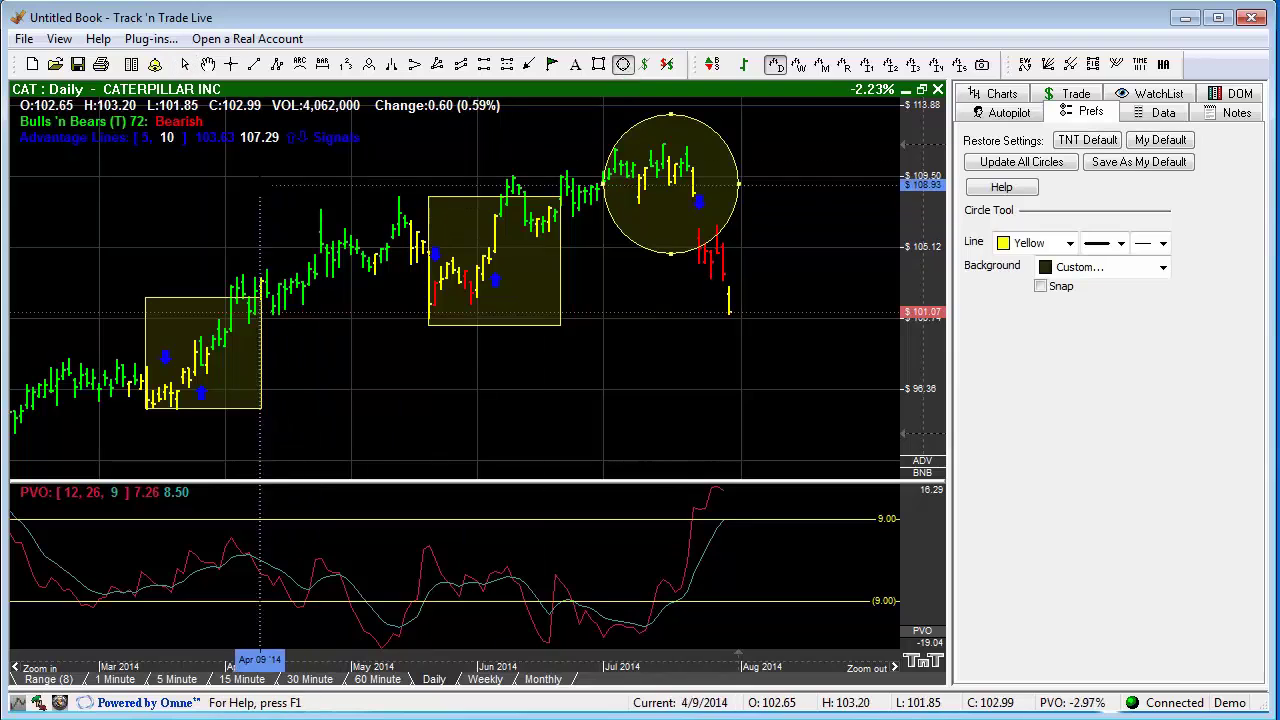
left_click_drag(252, 197, 393, 344)
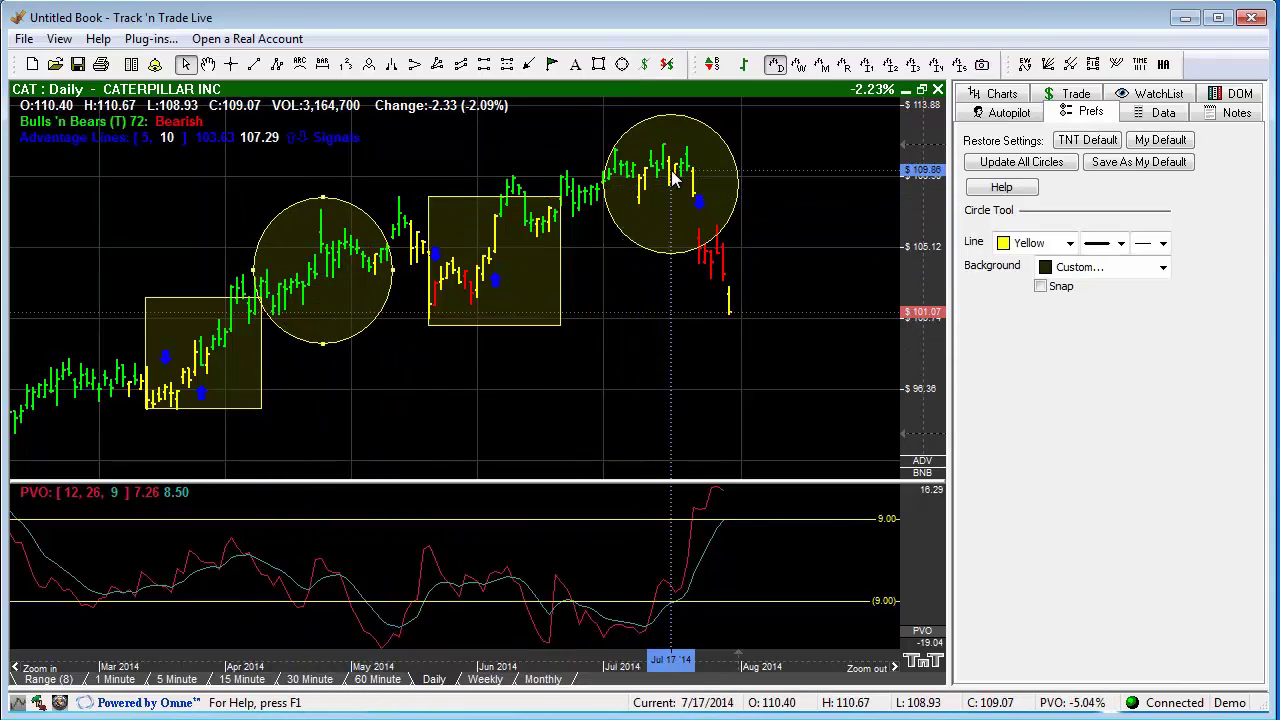
left_click_drag(378, 260, 391, 253)
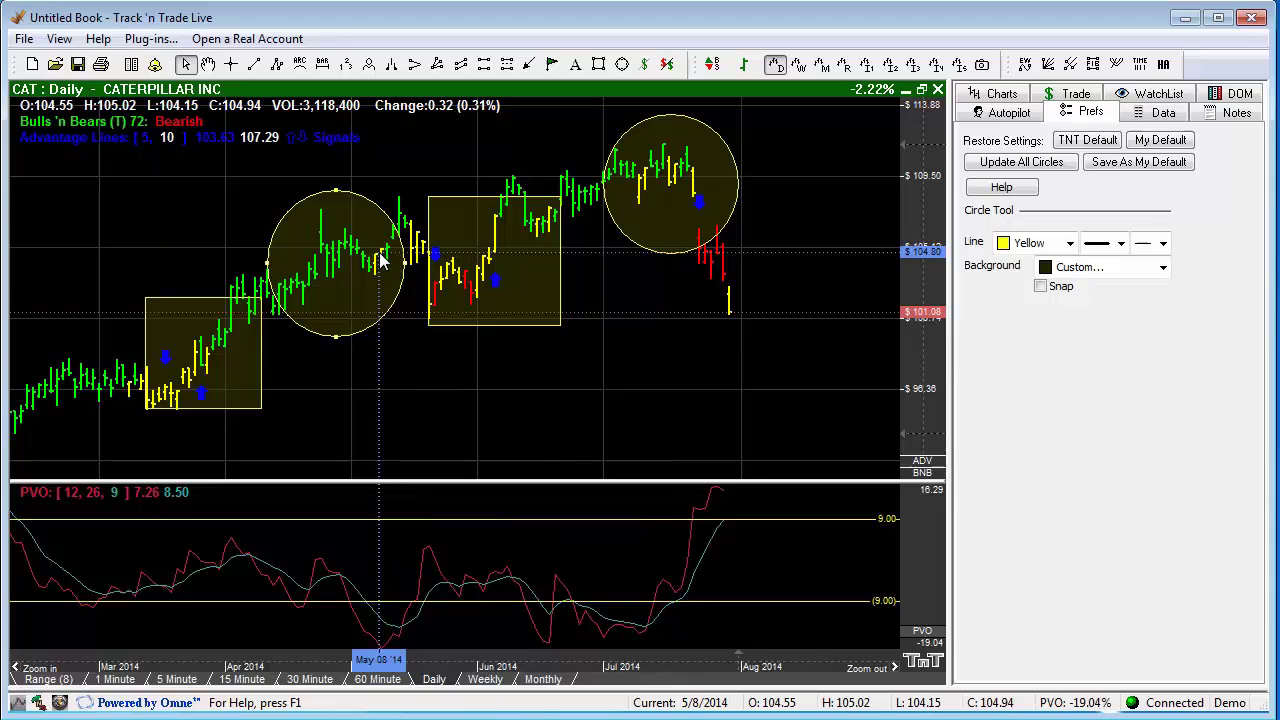
Toggle Show Drawing Tools off and back on, then reopen the chart menu for Delete Drawing Tools
right_click(598, 466)
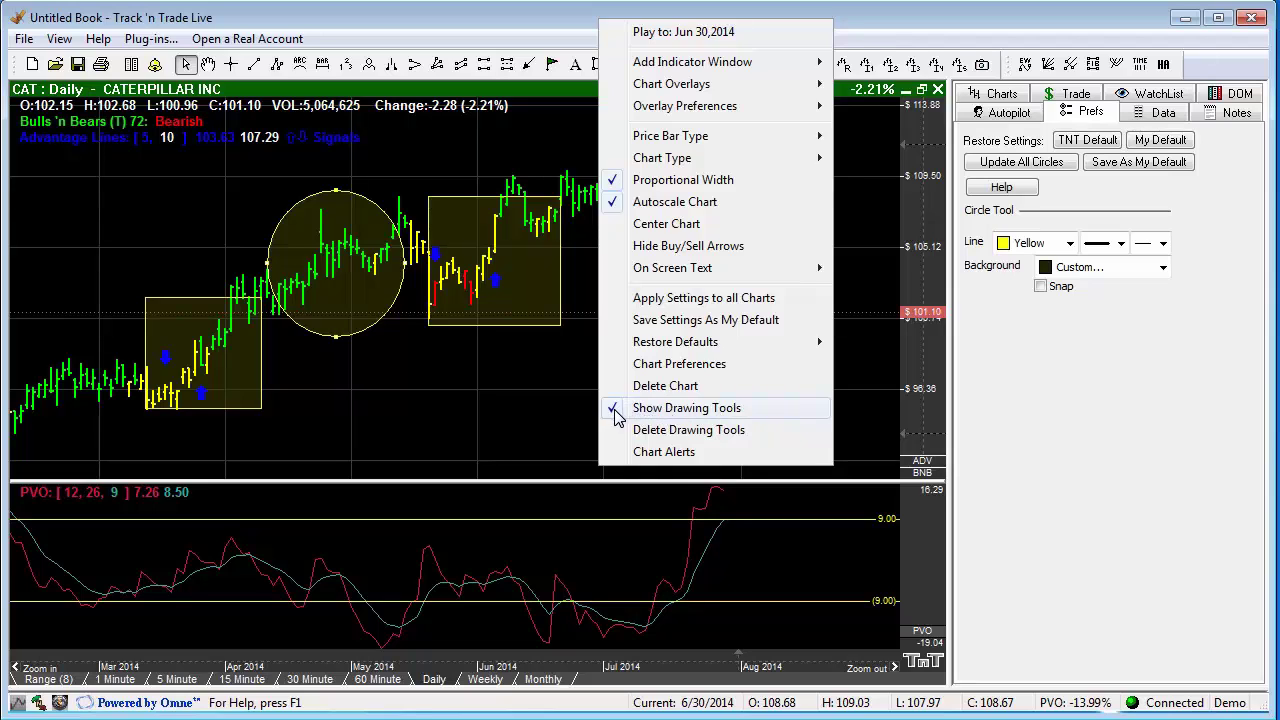
left_click(676, 418)
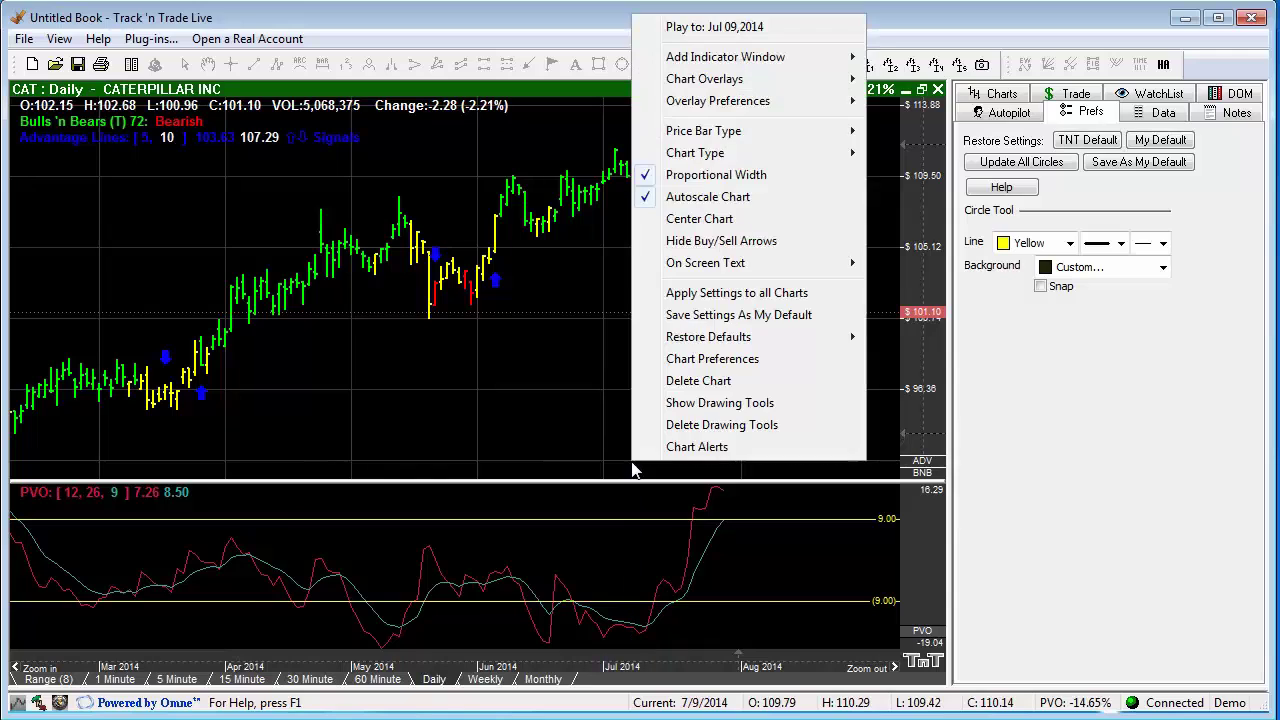
left_click(677, 404)
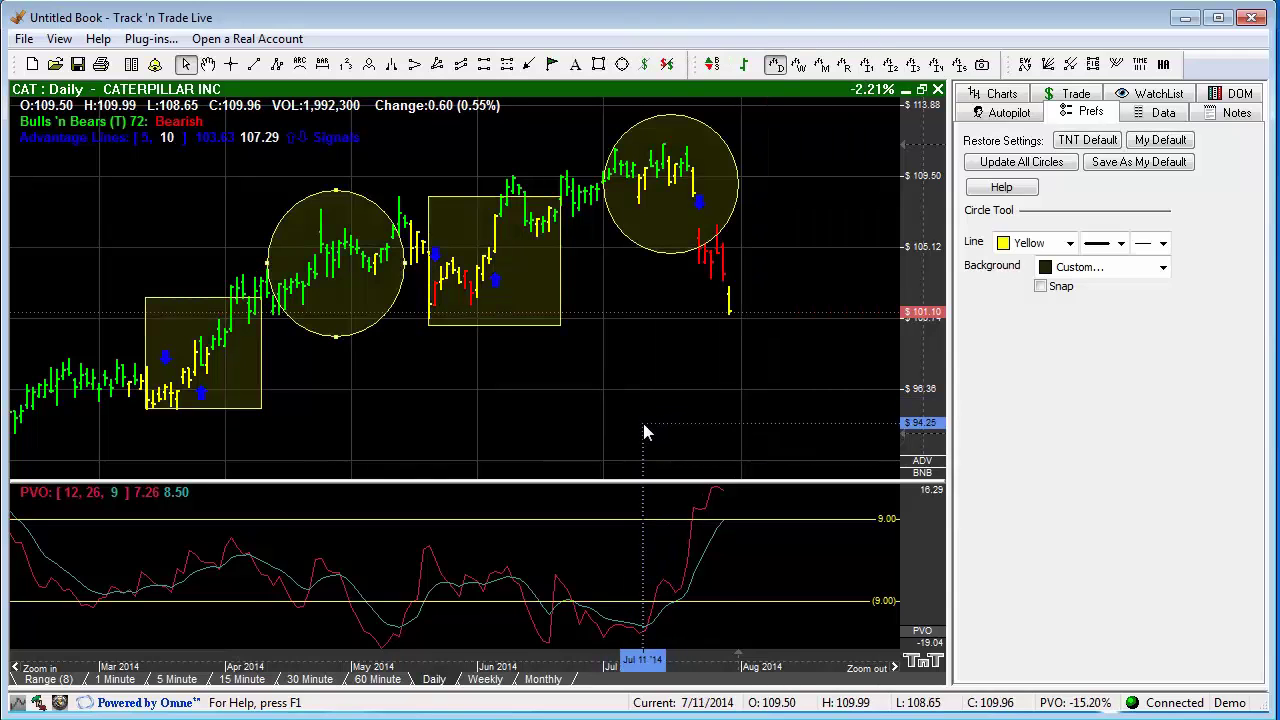
right_click(640, 474)
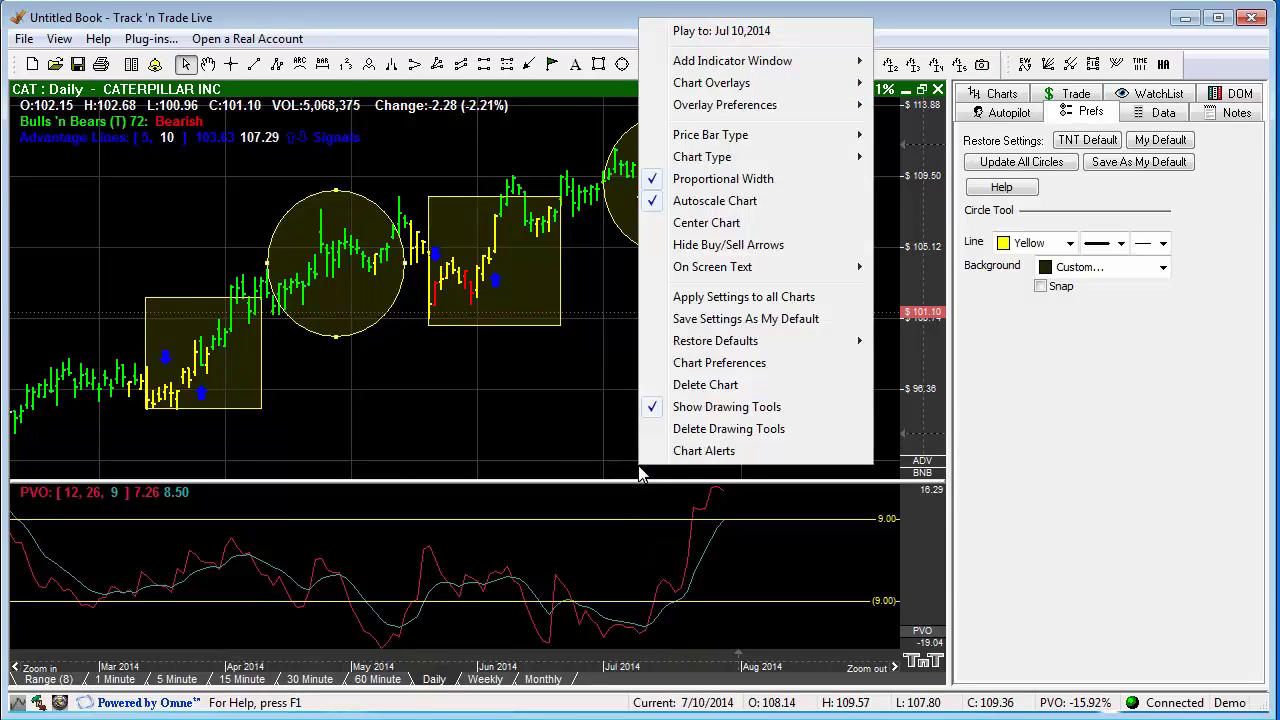